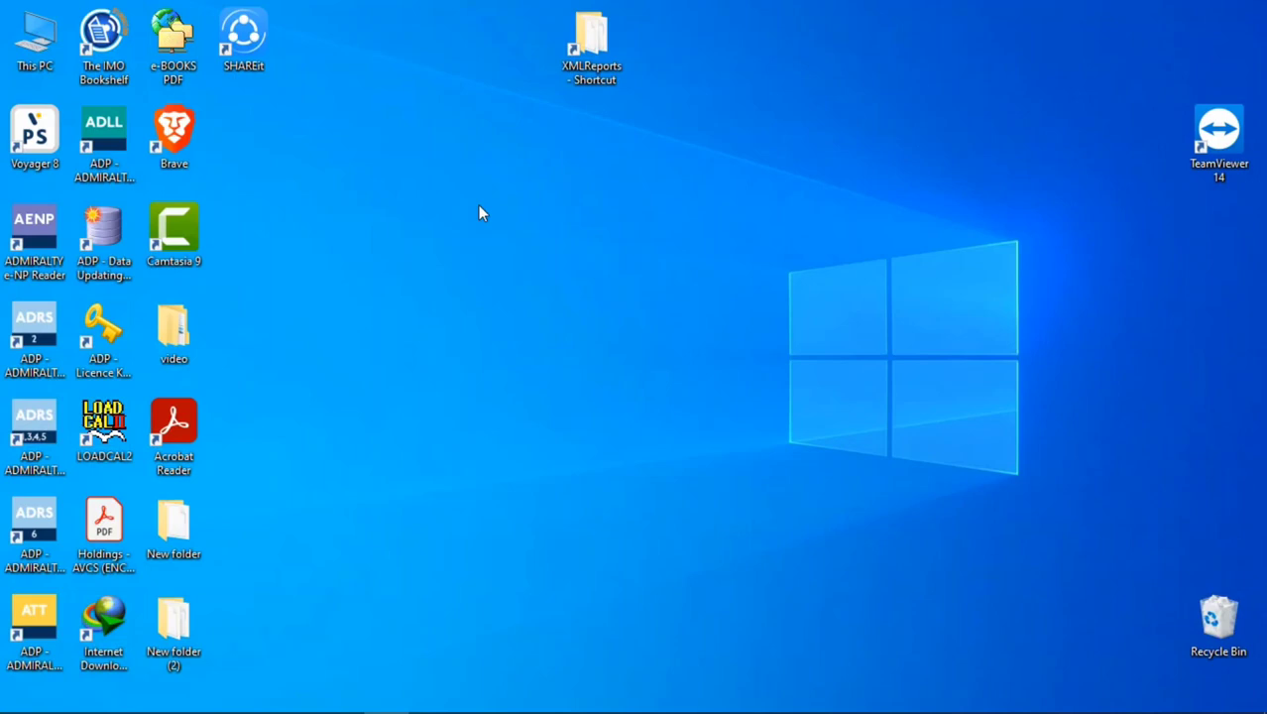
Move the ADP - Data Updating Wizard shortcut to mid-desktop and launch the wizard
{"action": "left_click_drag", "start_coordinate": [99, 243], "coordinate": [446, 246]}
{"action": "left_click", "coordinate": [620, 200]}
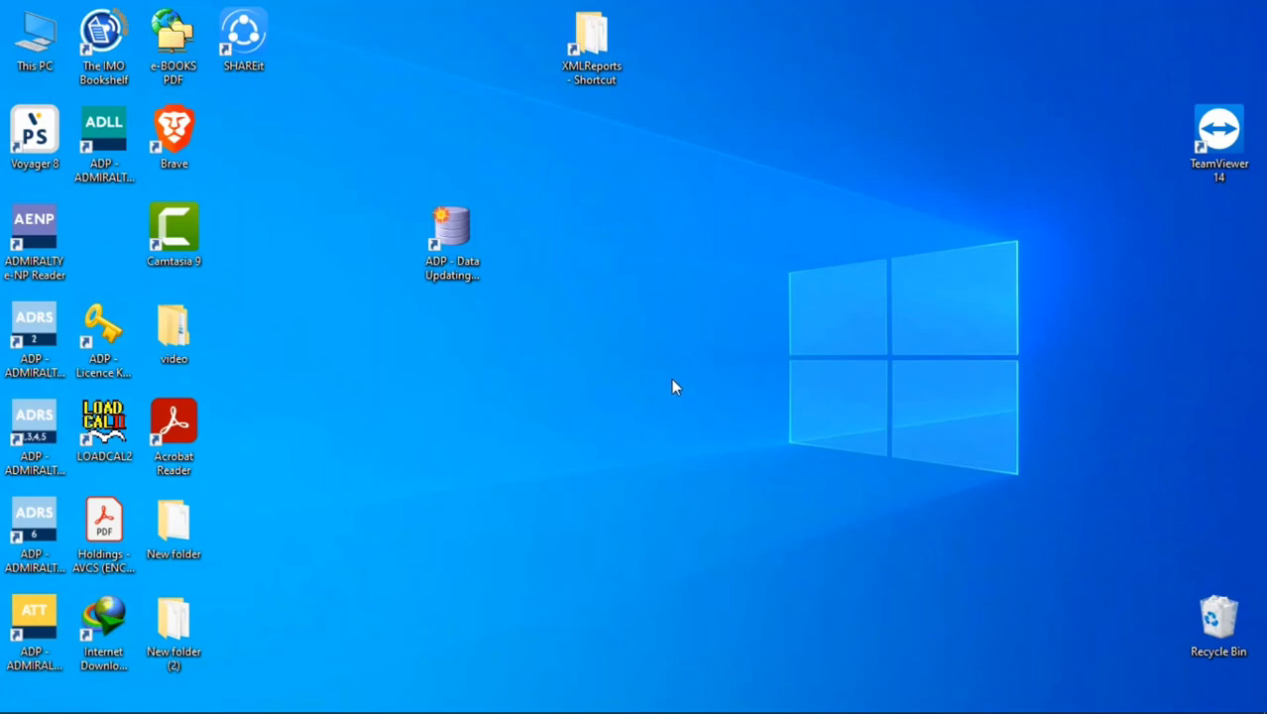
{"action": "left_click", "coordinate": [472, 260]}
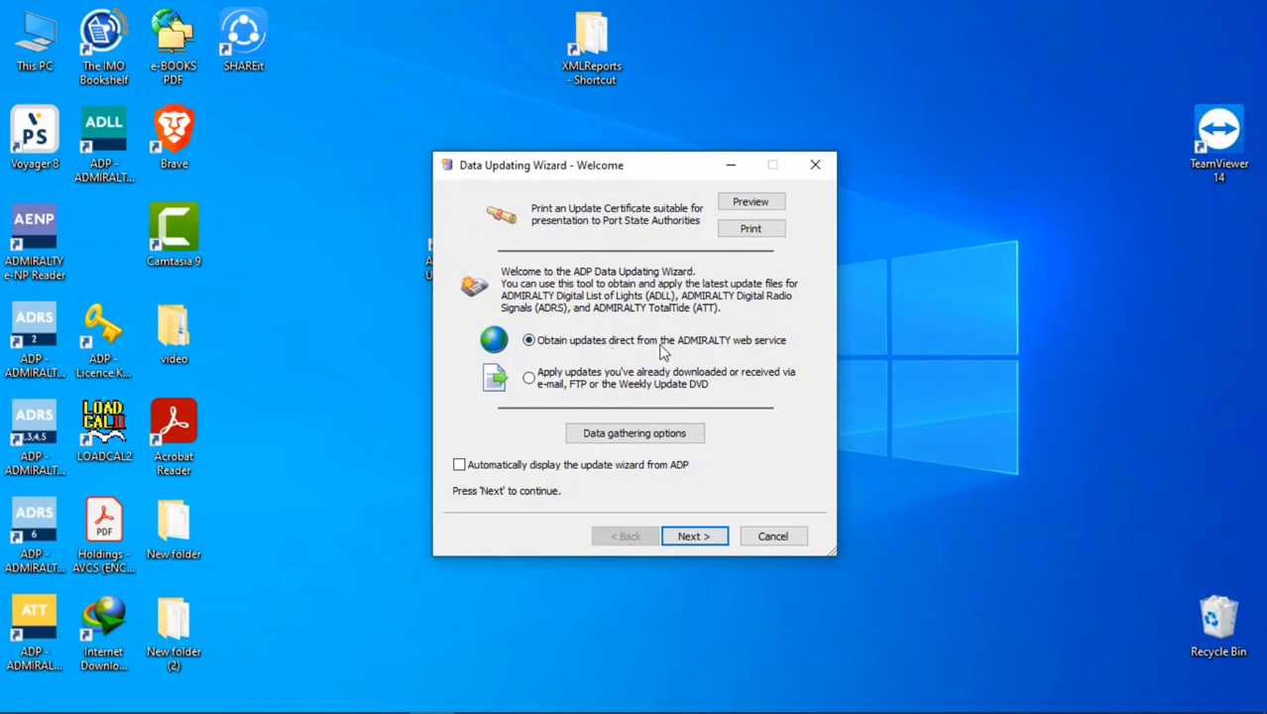
Get past the Welcome page and choose 'Send e-mail to request update'
{"action": "left_click", "coordinate": [686, 537]}
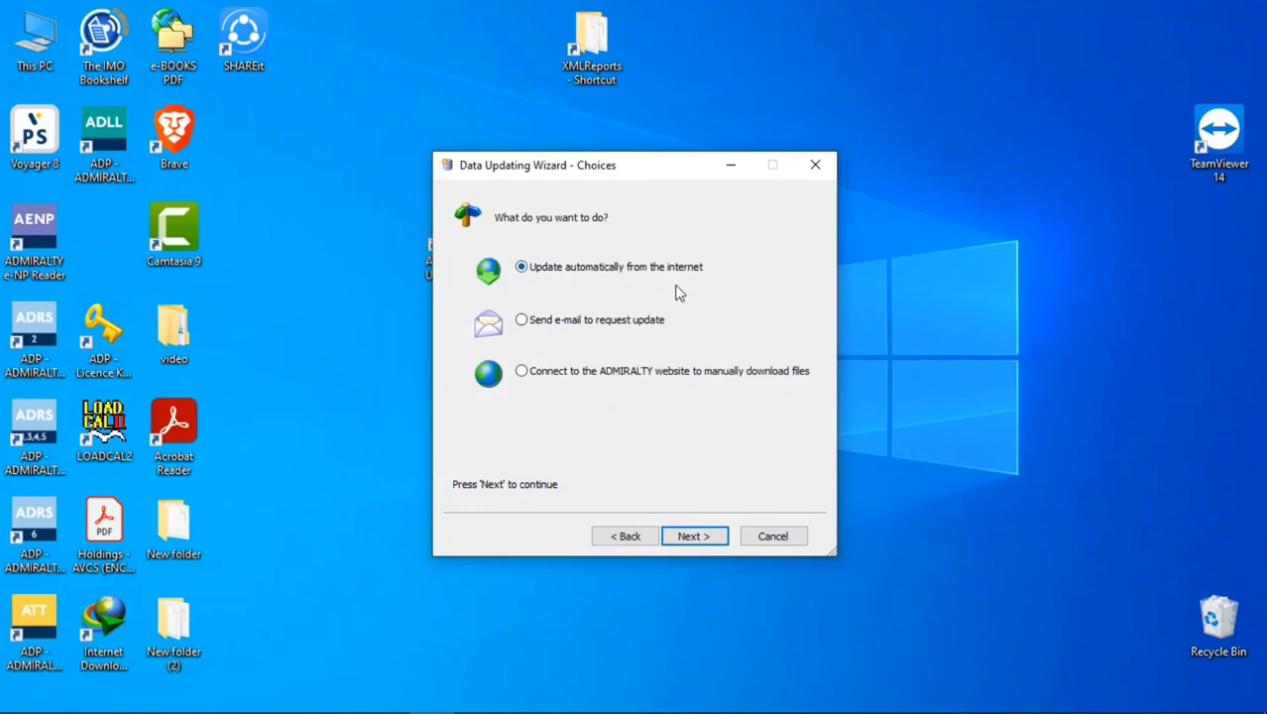
{"action": "left_click", "coordinate": [574, 328]}
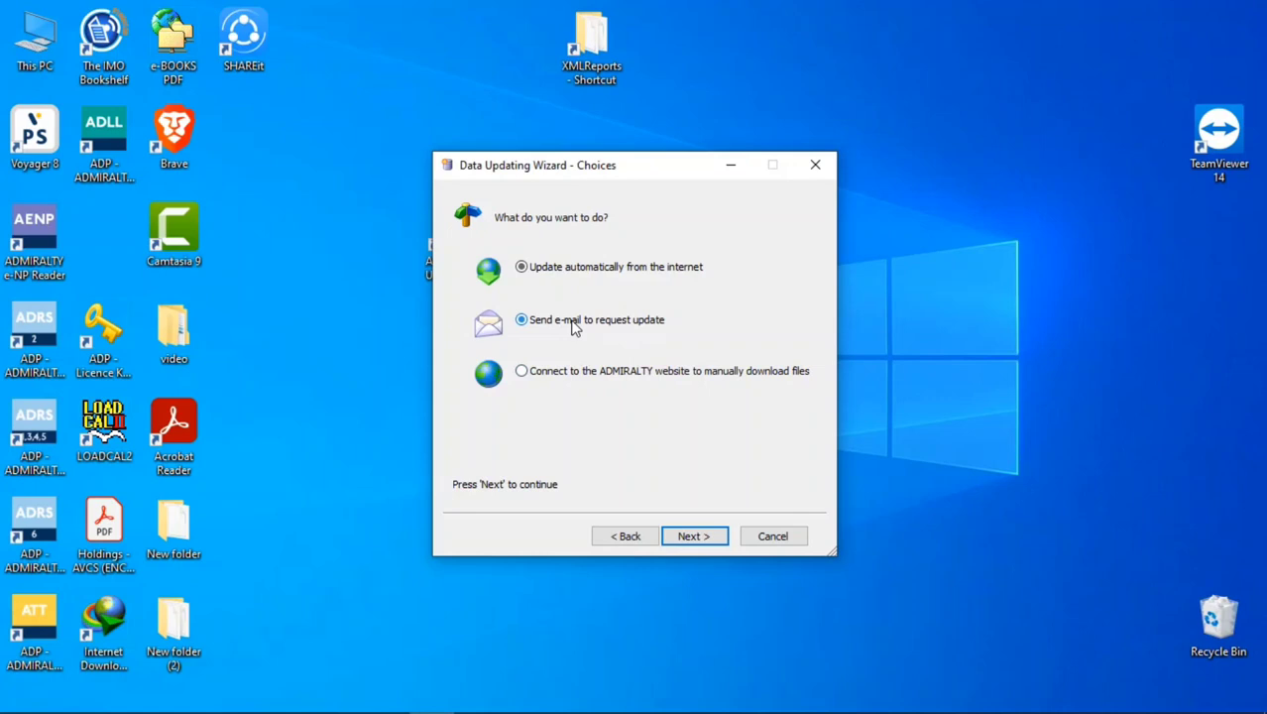
Accept the listed areas and choose to store the request in a file, proposed as E:\backup\UpdateWizEmail.txt
{"action": "left_click", "coordinate": [703, 543]}
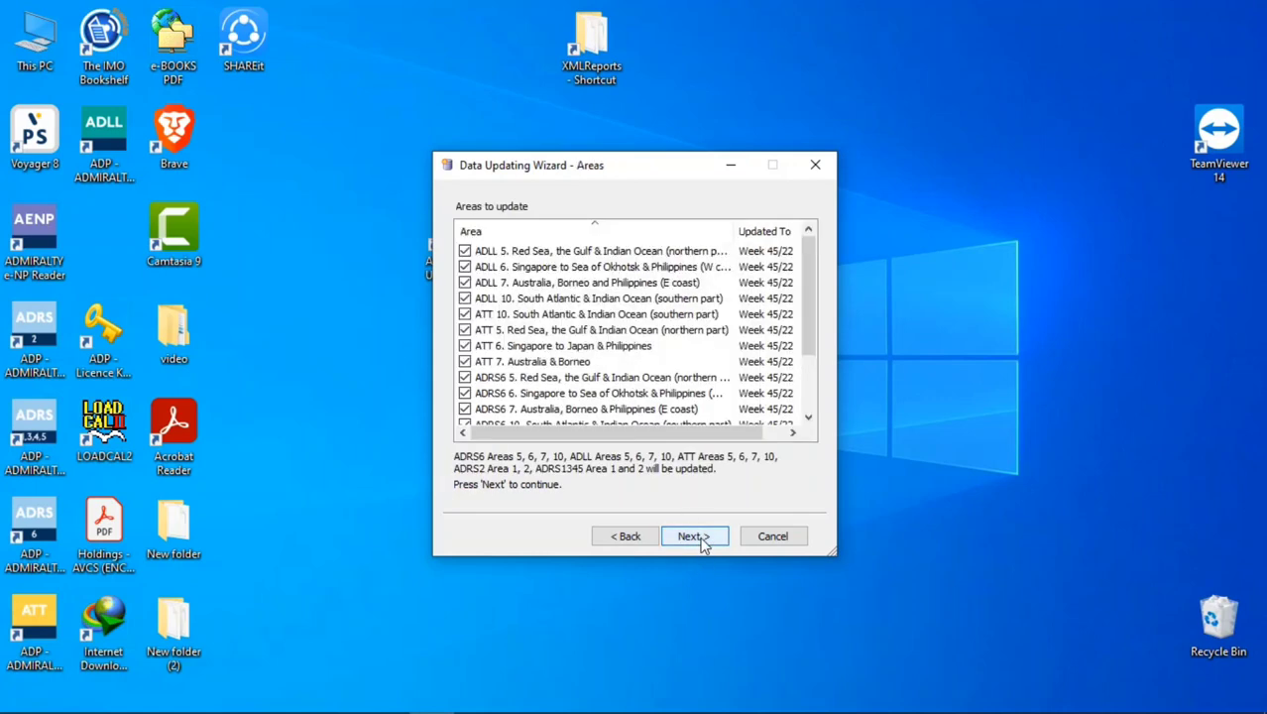
{"action": "left_click", "coordinate": [705, 541]}
{"action": "left_click", "coordinate": [704, 539]}
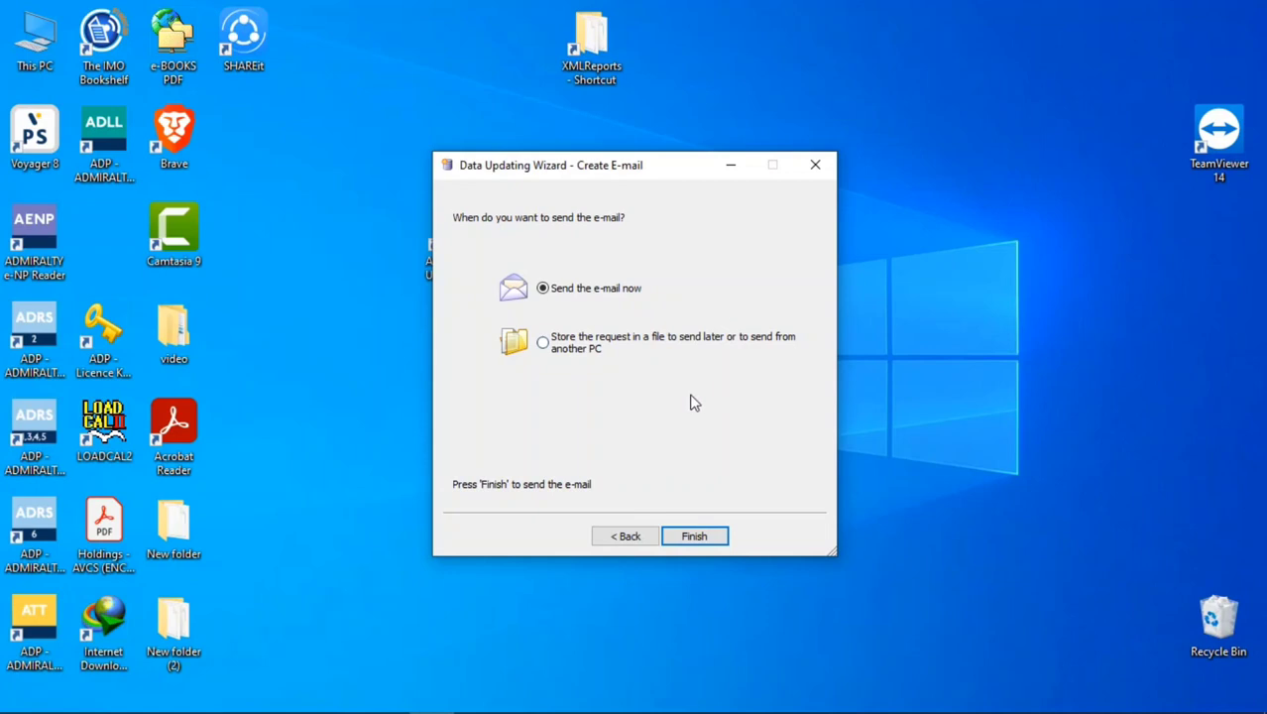
{"action": "left_click", "coordinate": [554, 351]}
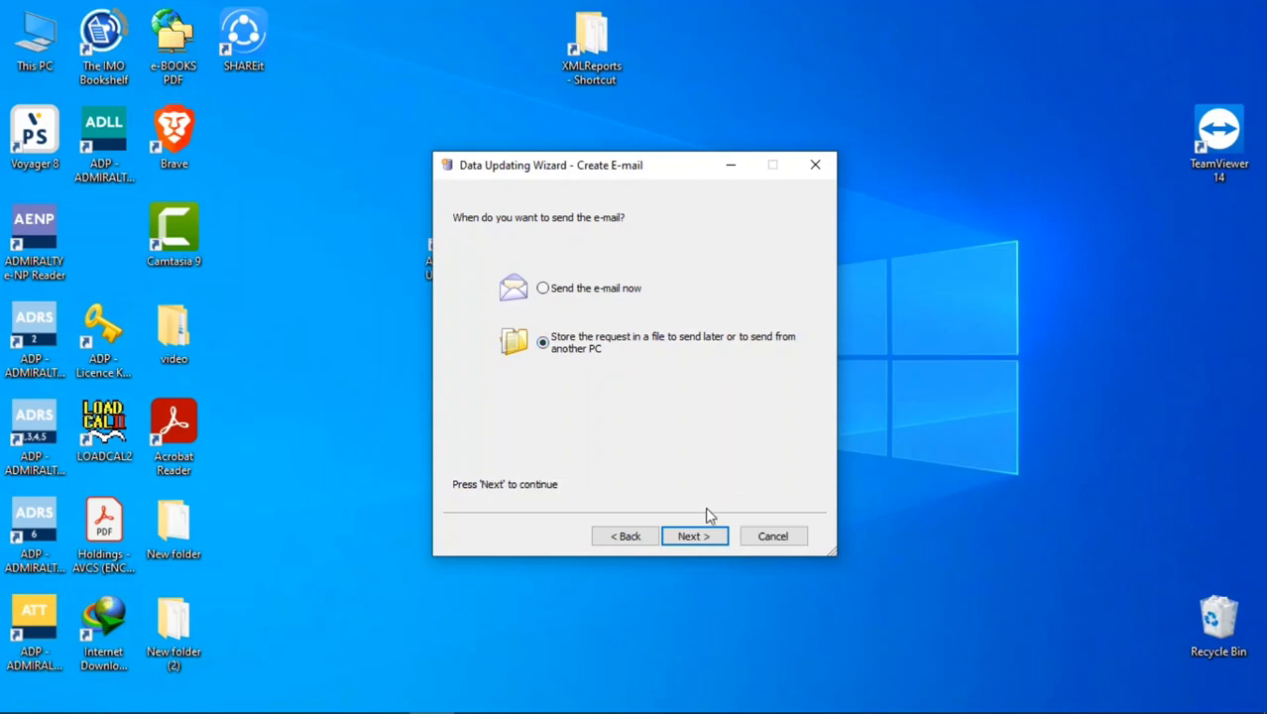
{"action": "left_click", "coordinate": [699, 537]}
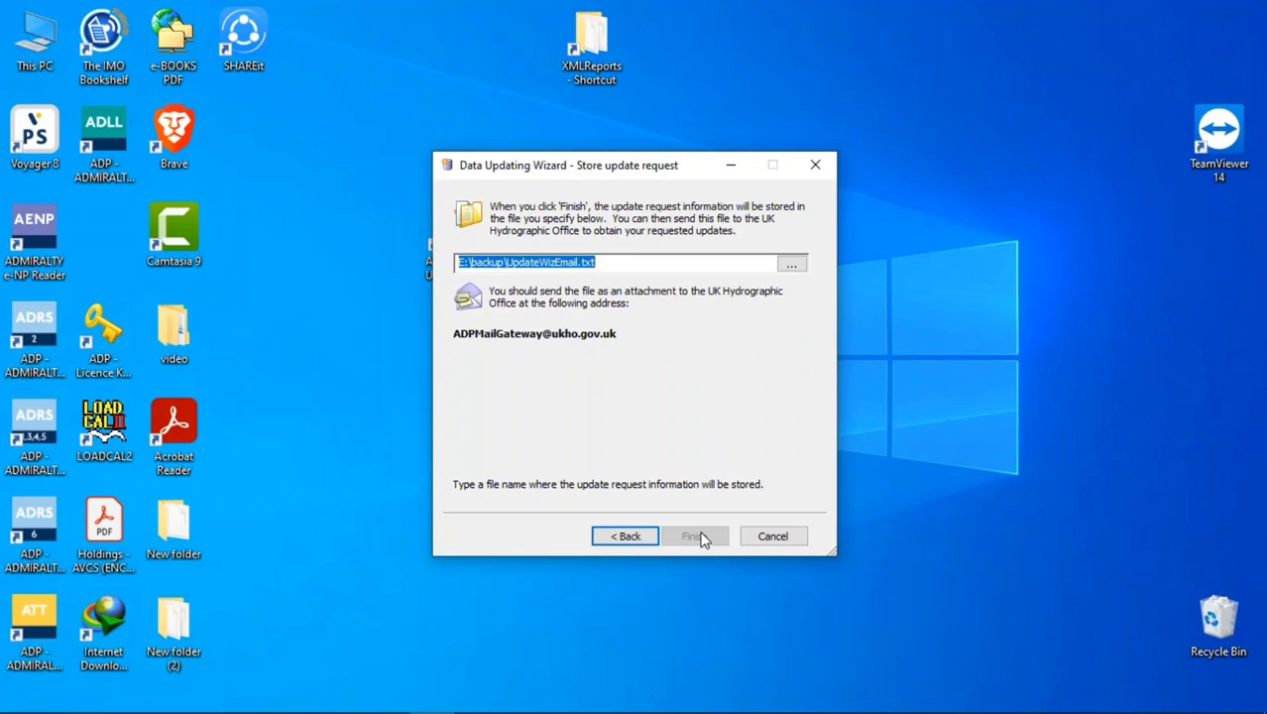
Save the update request as G:\UpdateWizEmail.txt on VDRIVE and finish the wizard
{"action": "left_click", "coordinate": [792, 265]}
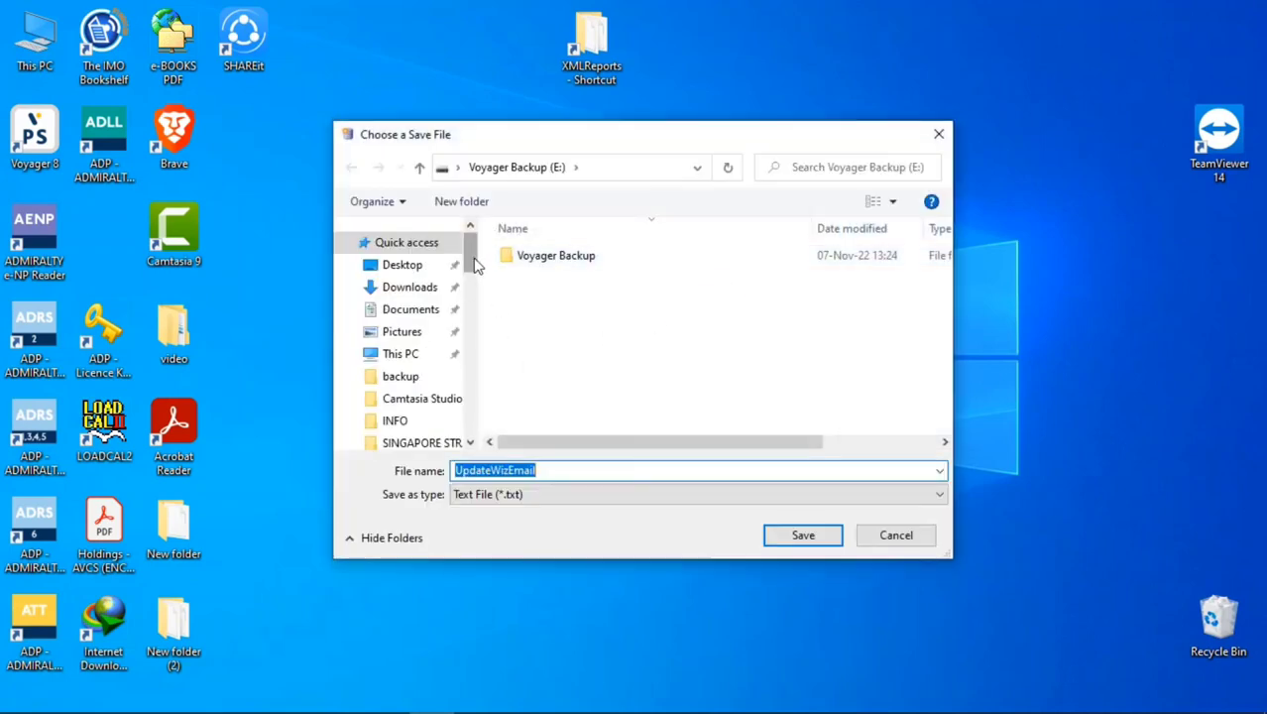
{"action": "left_click_drag", "start_coordinate": [474, 258], "coordinate": [474, 334]}
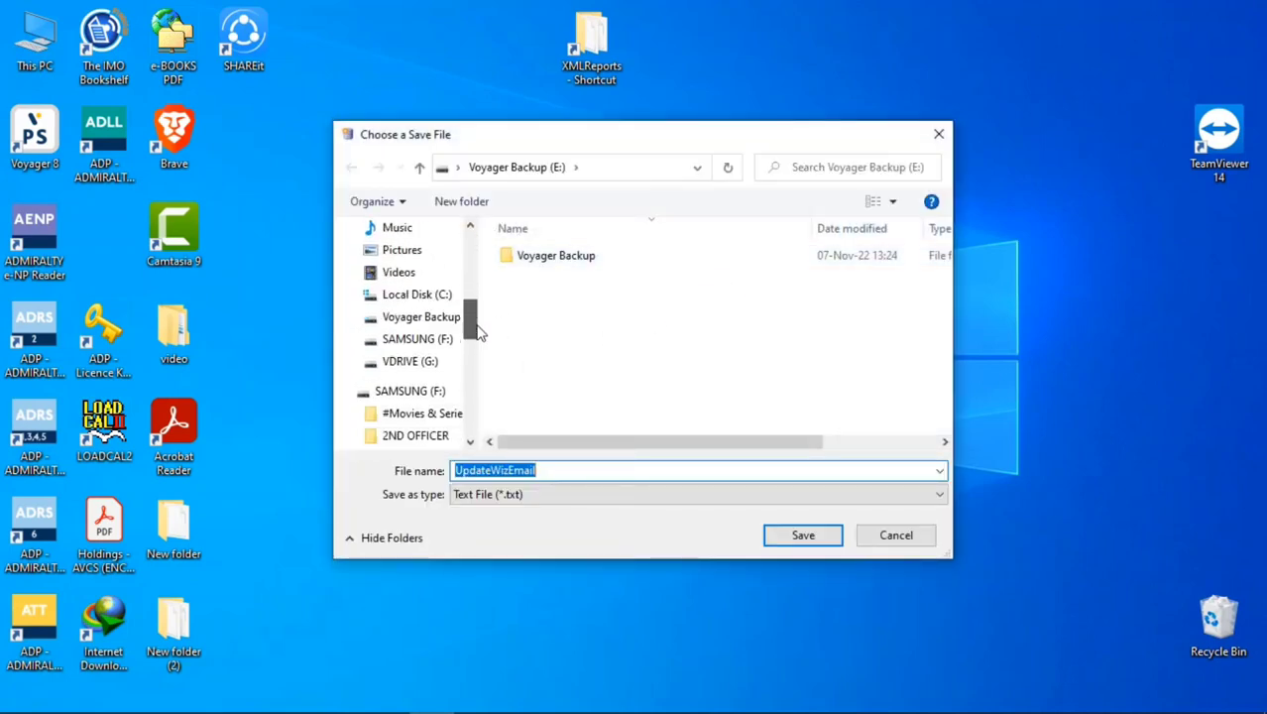
{"action": "left_click", "coordinate": [428, 364]}
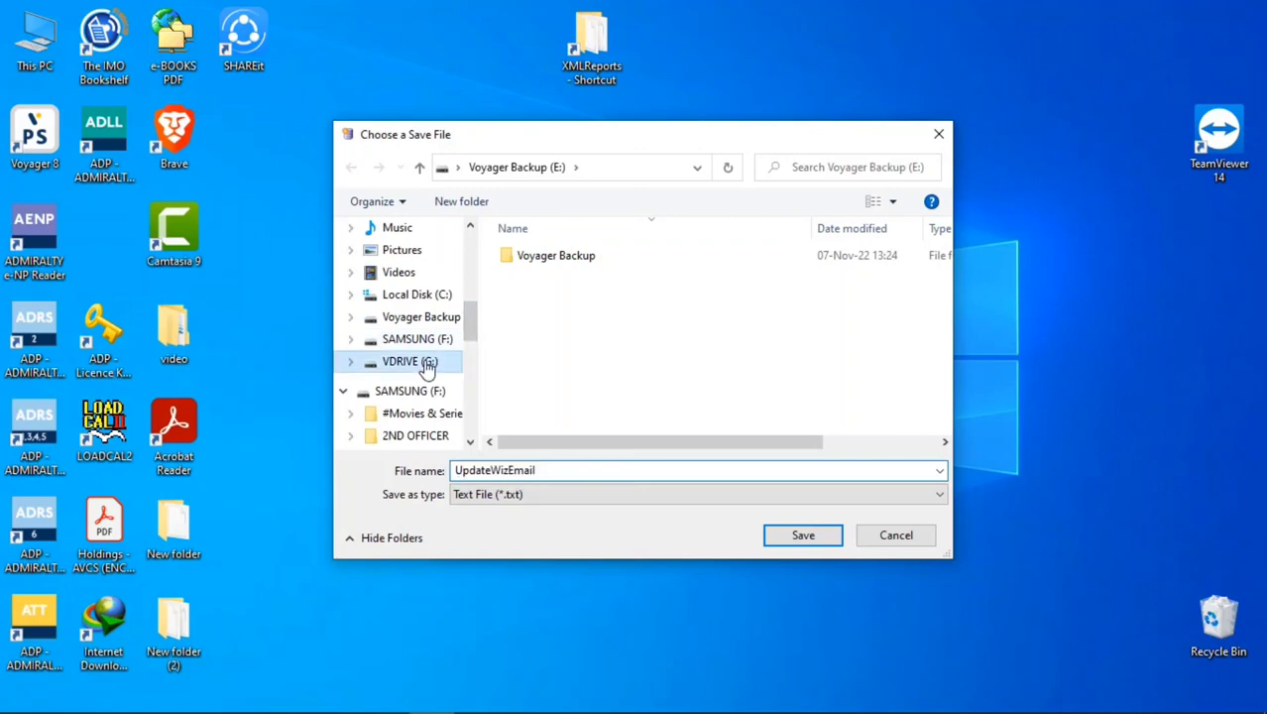
{"action": "left_click", "coordinate": [801, 533]}
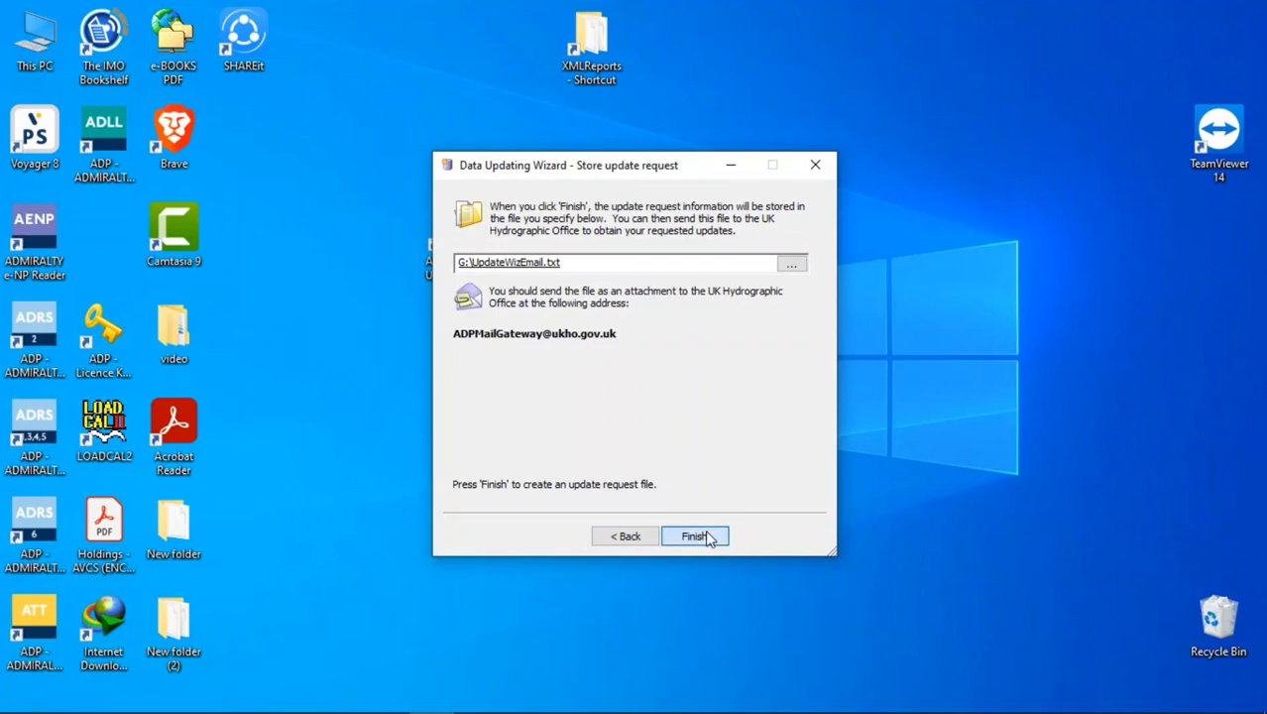
{"action": "left_click", "coordinate": [707, 537]}
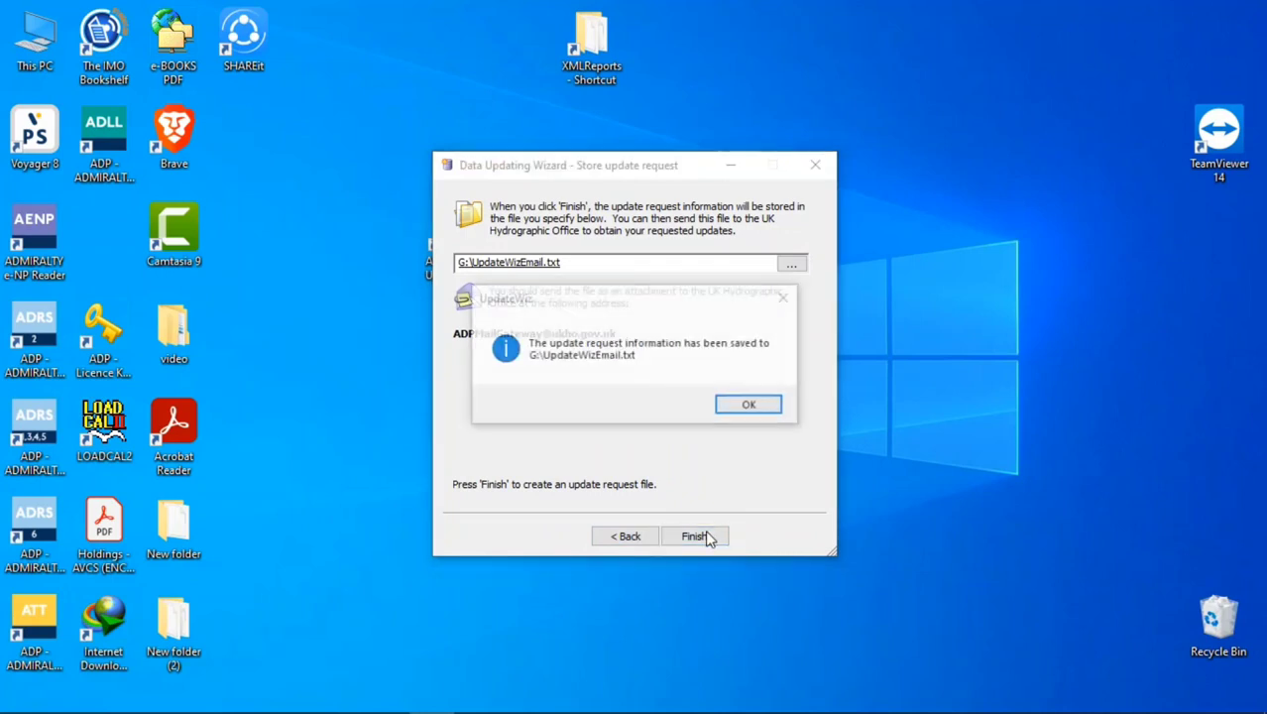
{"action": "left_click", "coordinate": [750, 406]}
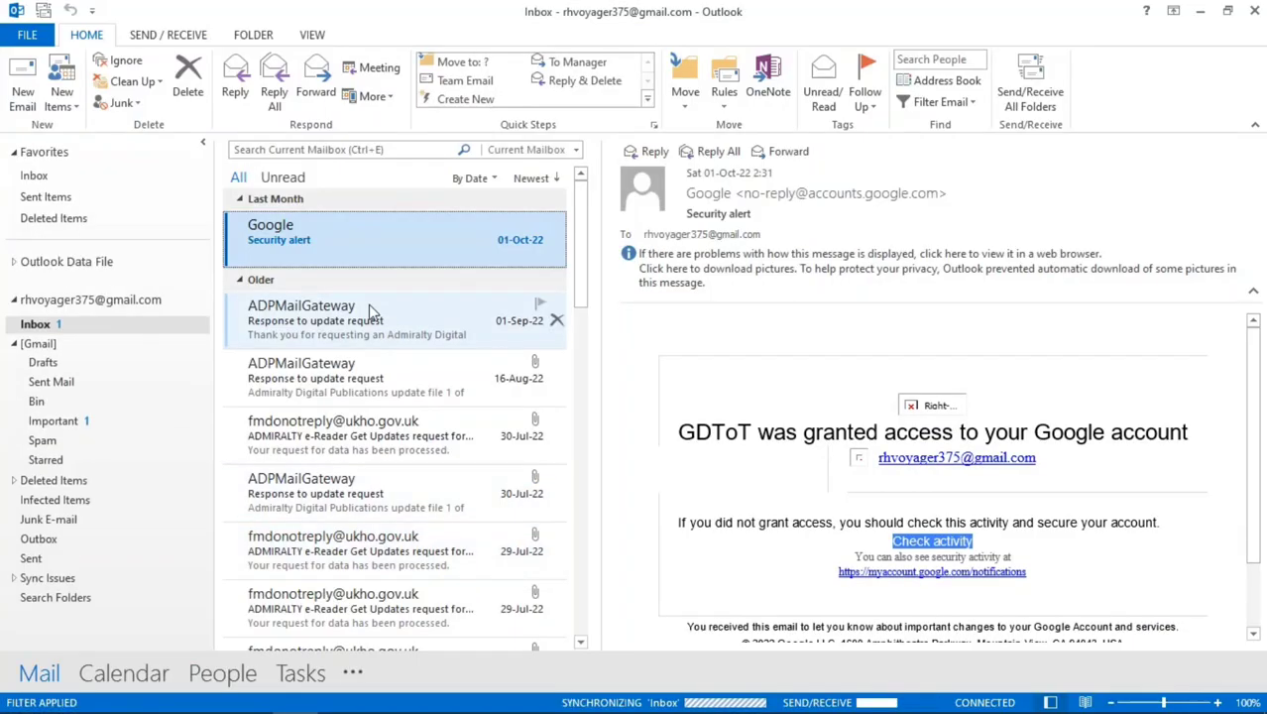
Start a new e-mail addressed to the ADP mail gateway, then minimize the draft
{"action": "left_click", "coordinate": [24, 91]}
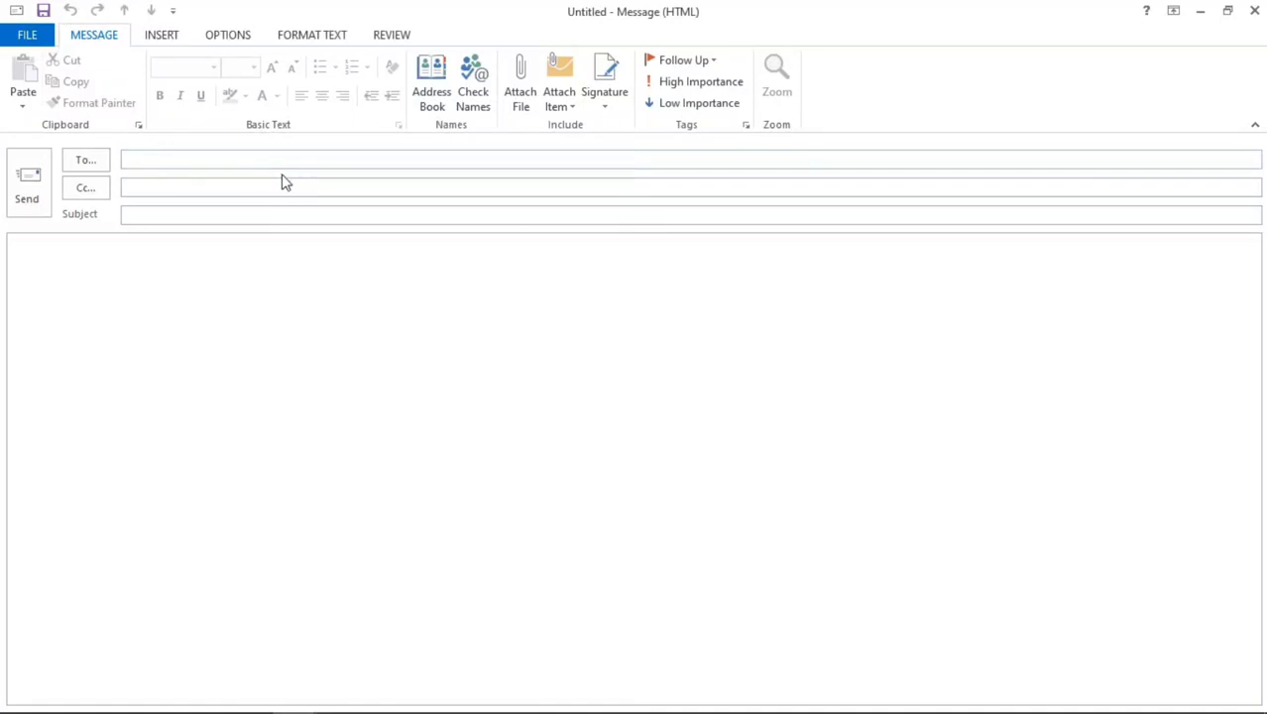
{"action": "type", "text": "AD"}
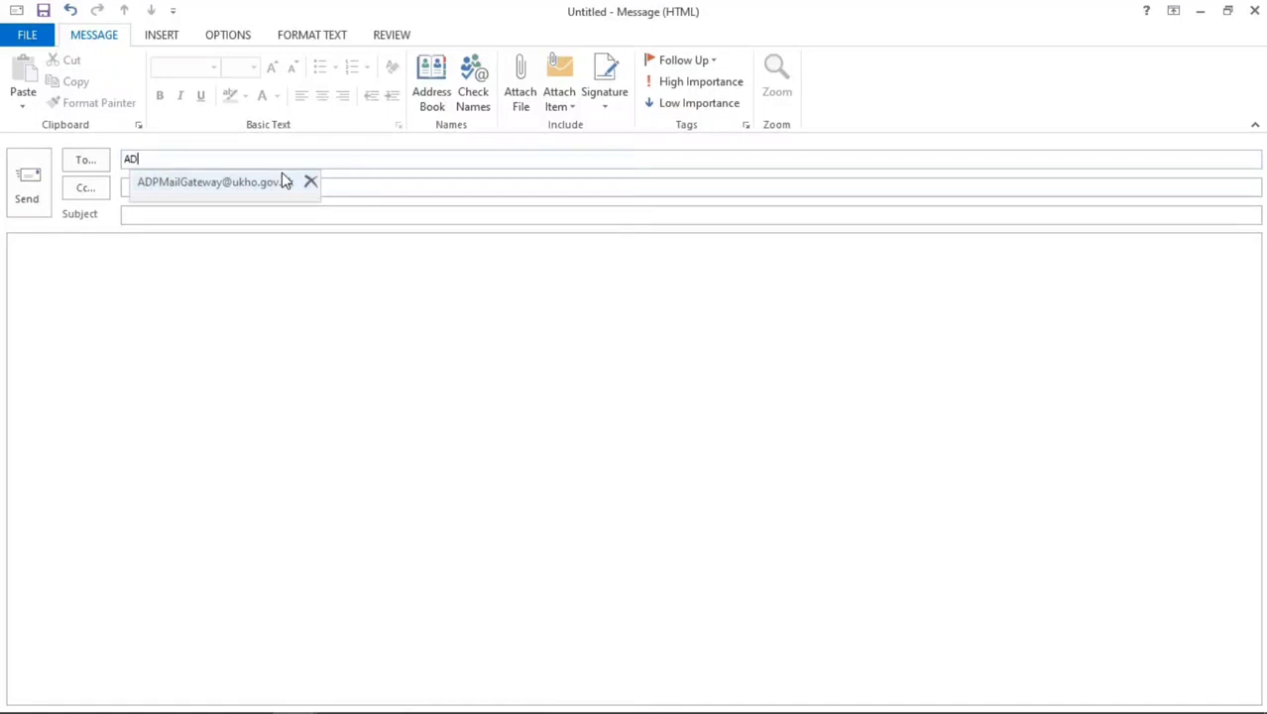
{"action": "type", "text": "P"}
{"action": "left_click", "coordinate": [275, 189]}
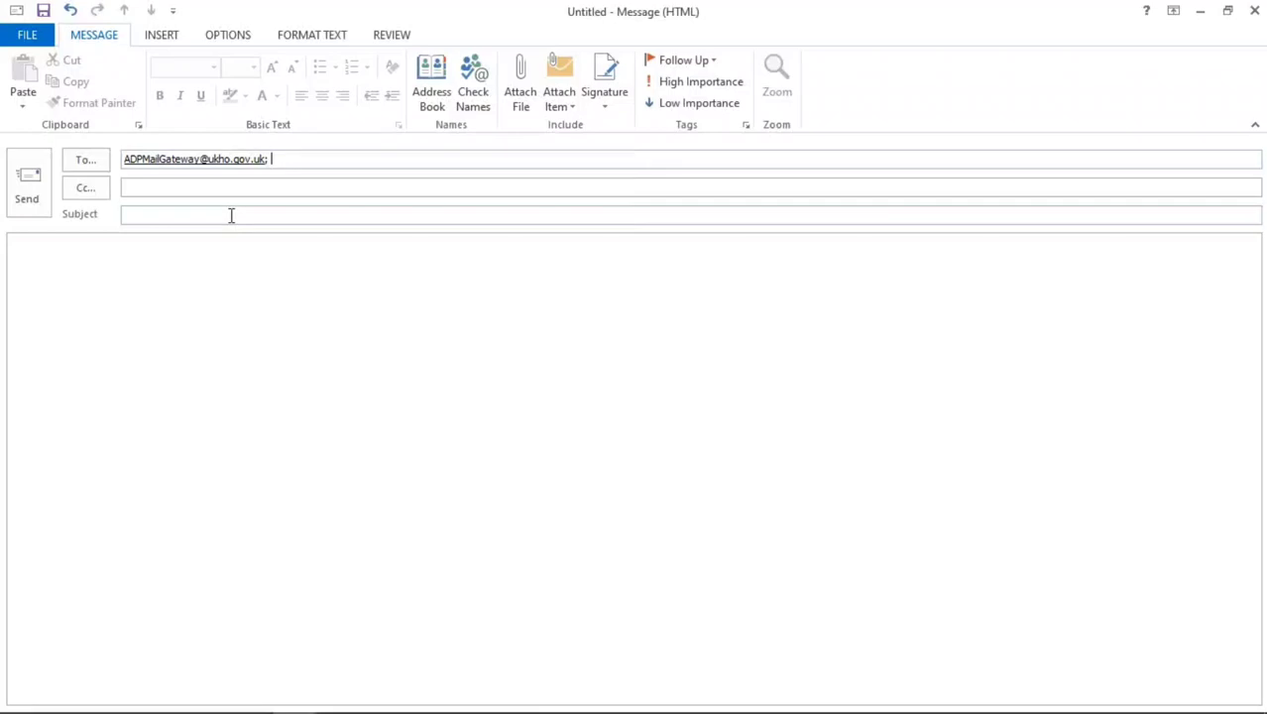
{"action": "left_click", "coordinate": [177, 258]}
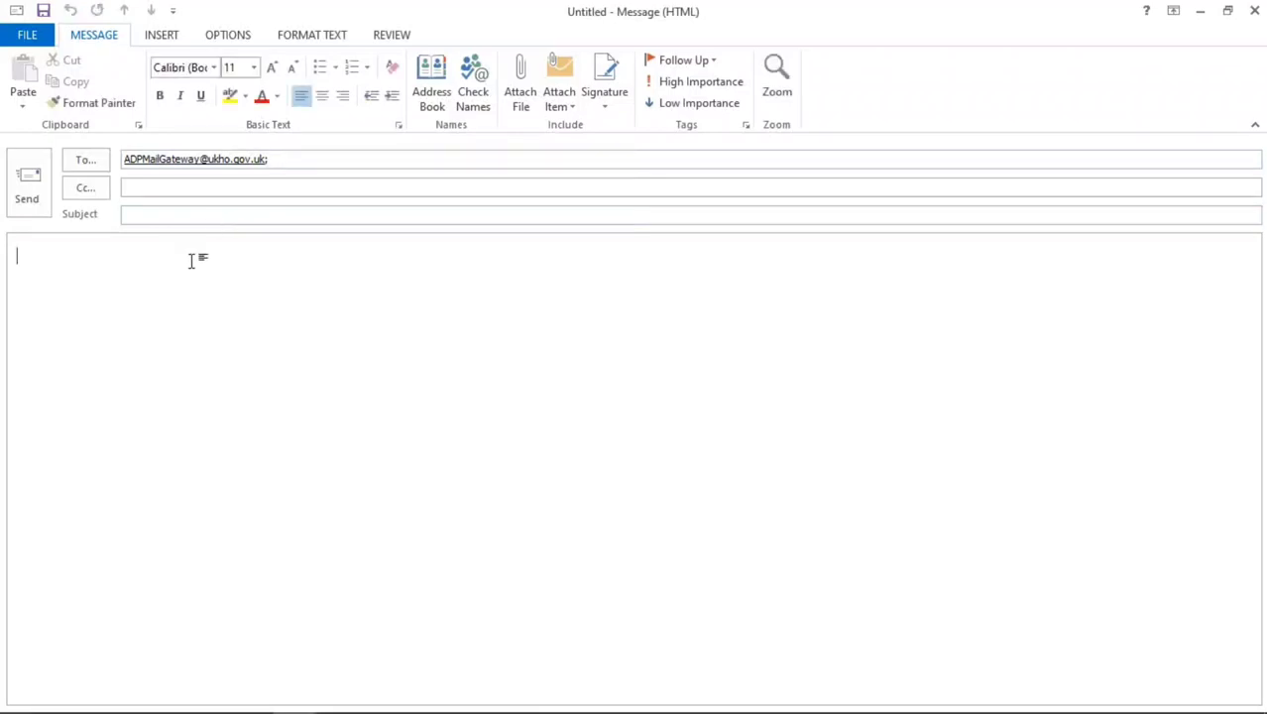
{"action": "left_click", "coordinate": [1200, 10]}
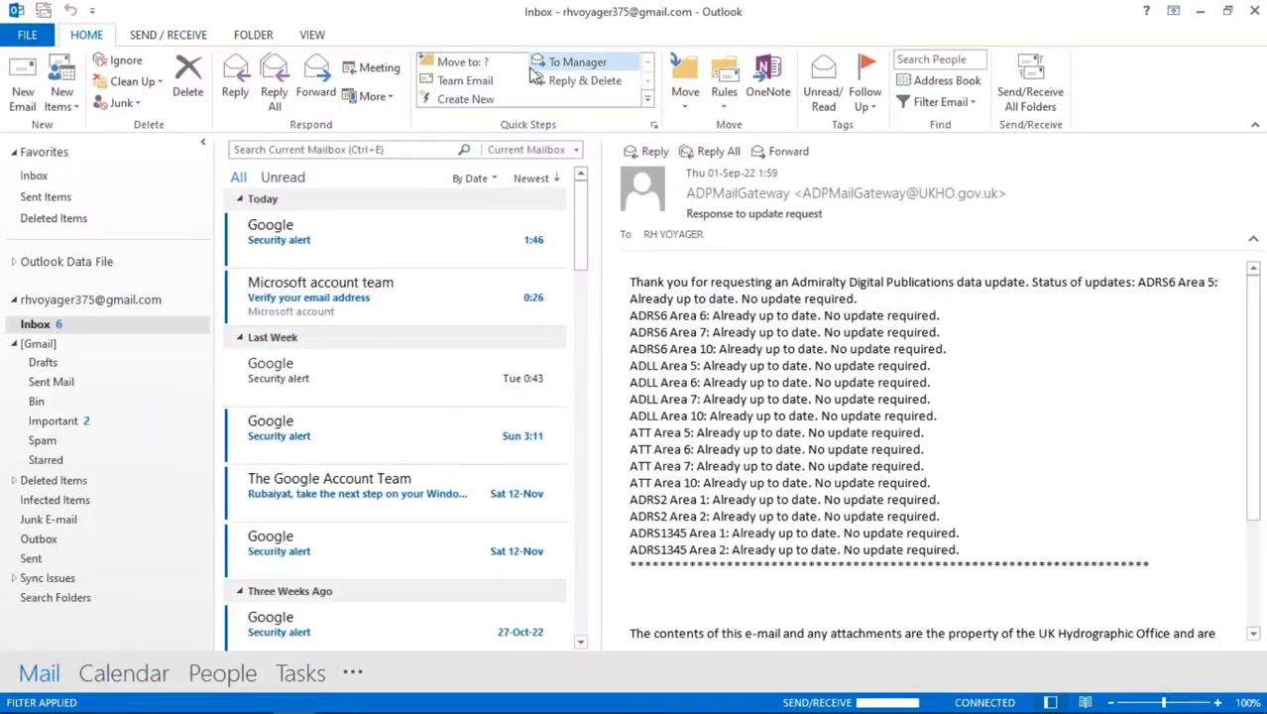
Copy the UpdateWizEmail request file from VDRIVE (G:) via This PC
{"action": "left_click", "coordinate": [1205, 11]}
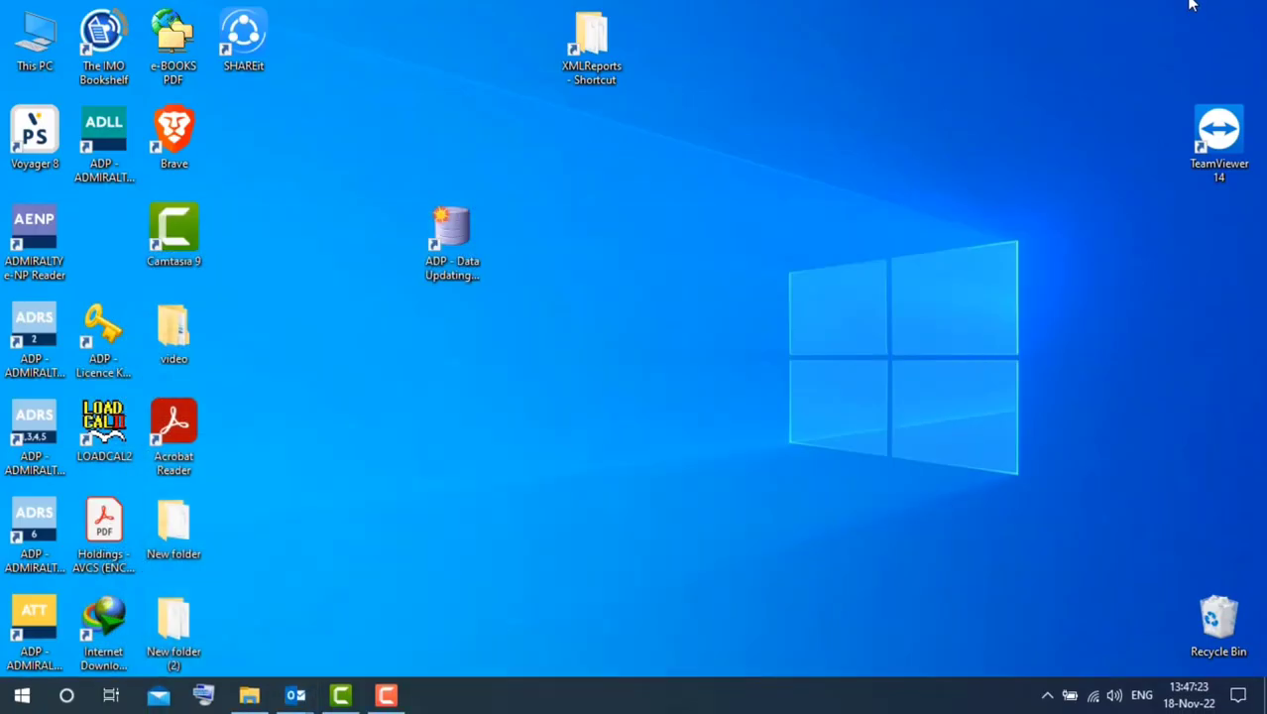
{"action": "double_click", "coordinate": [35, 37]}
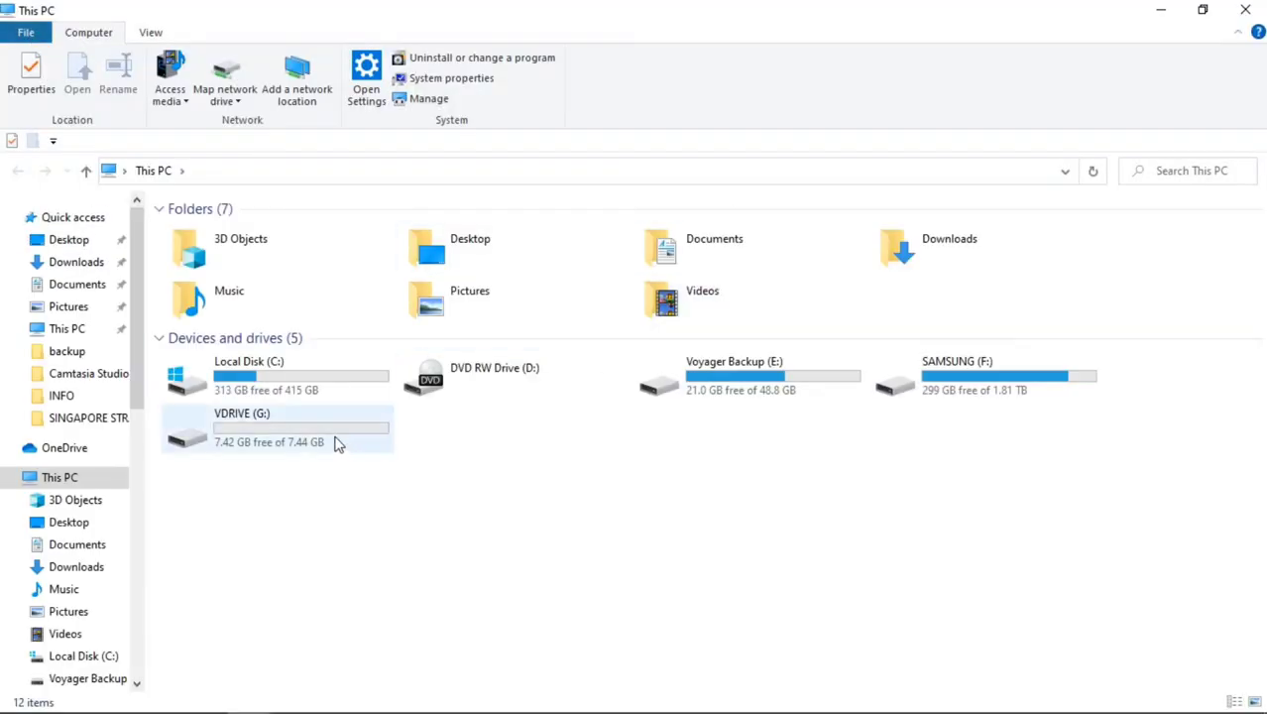
{"action": "double_click", "coordinate": [337, 444]}
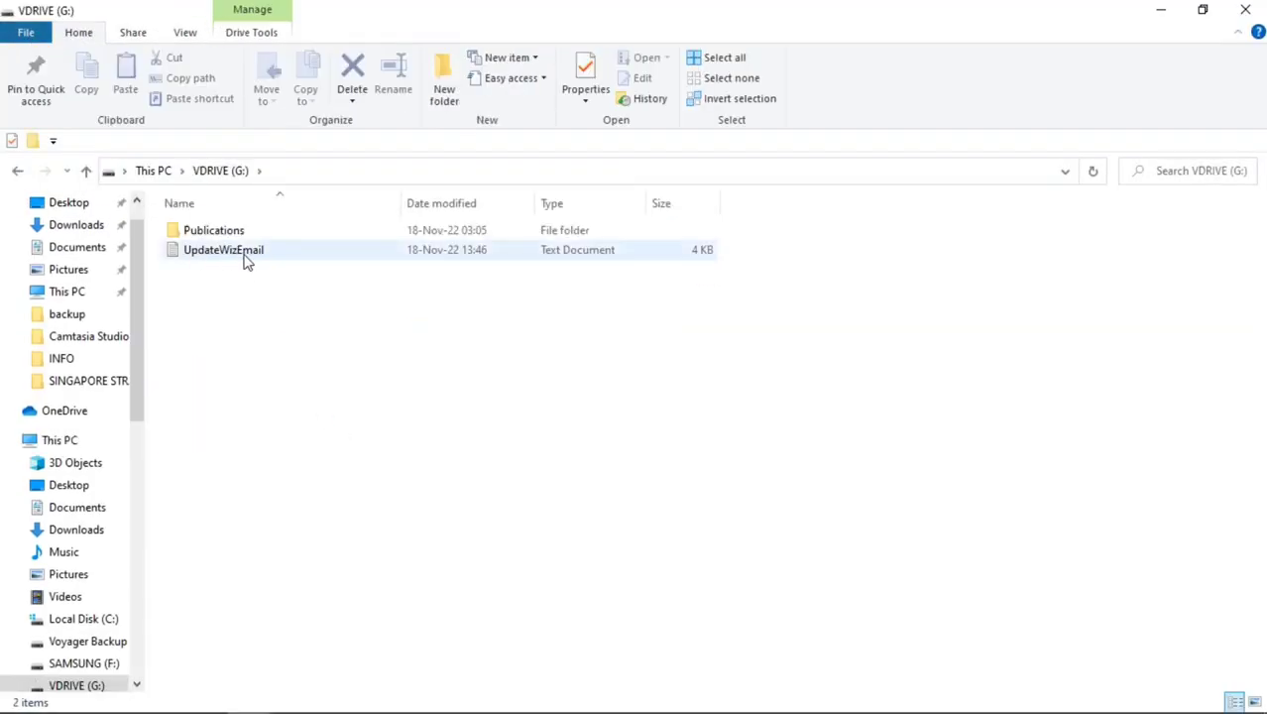
{"action": "left_click", "coordinate": [247, 258]}
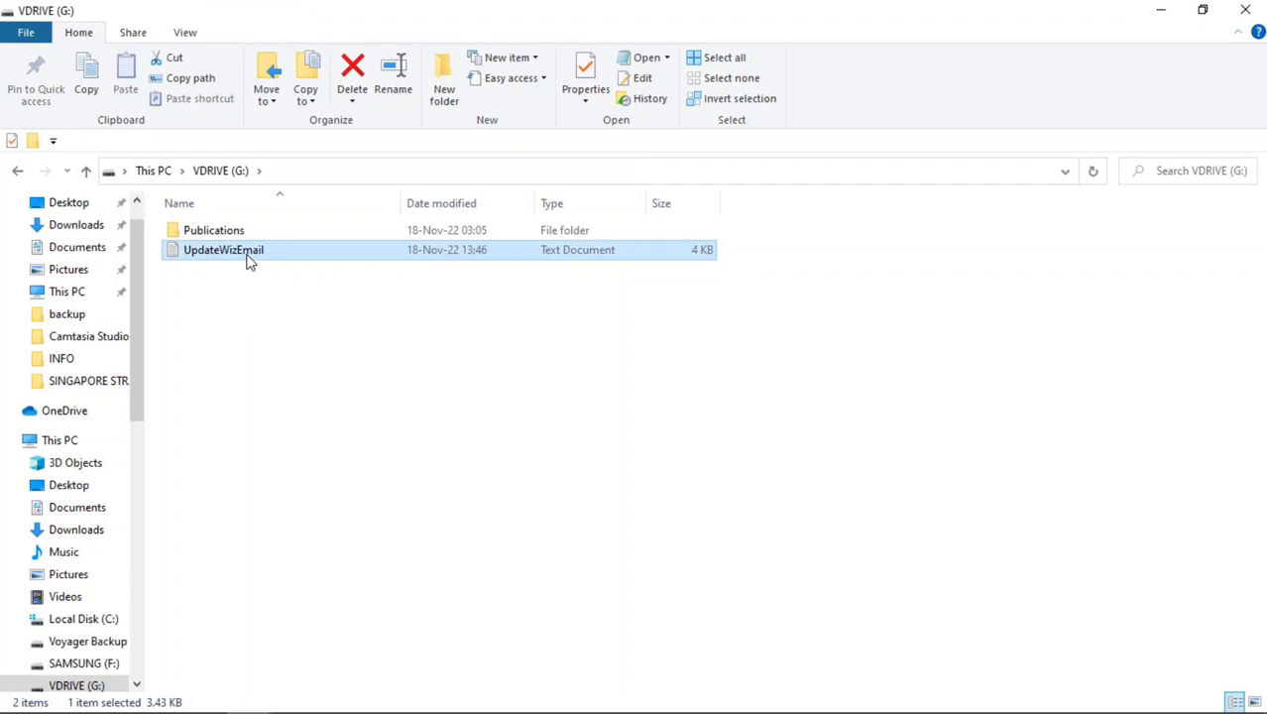
{"action": "right_click", "coordinate": [250, 256]}
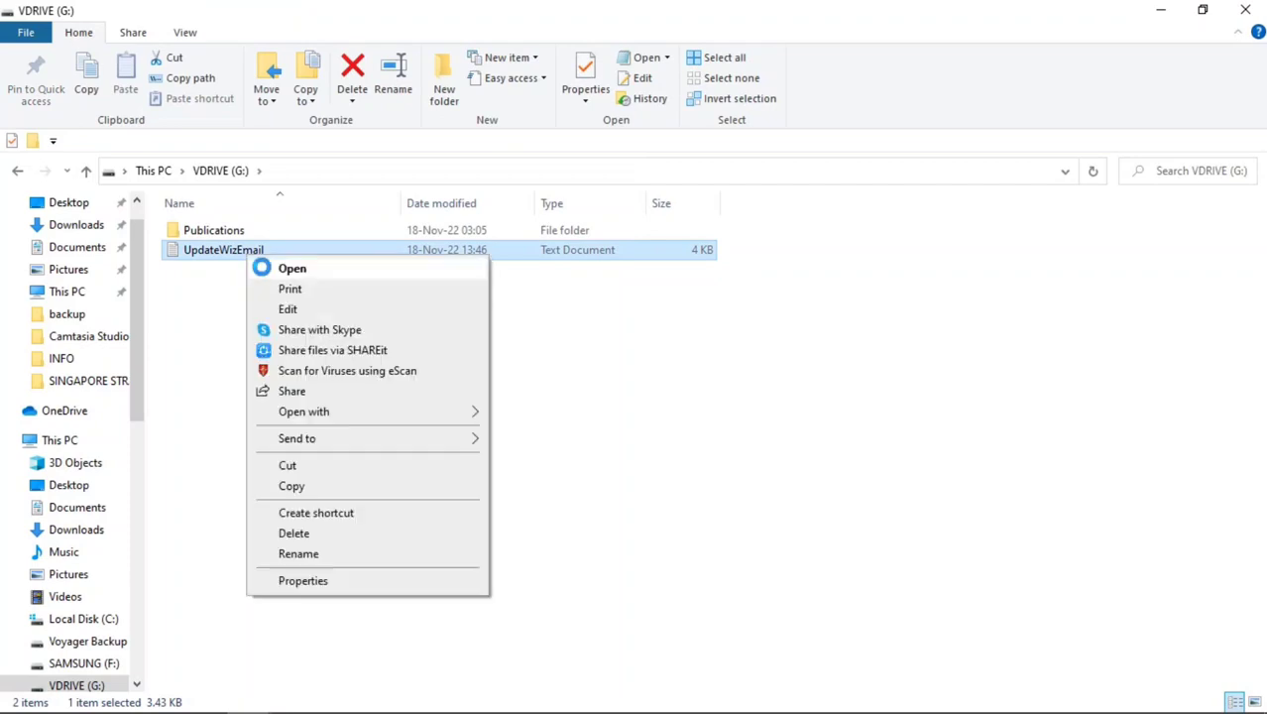
{"action": "left_click", "coordinate": [297, 486]}
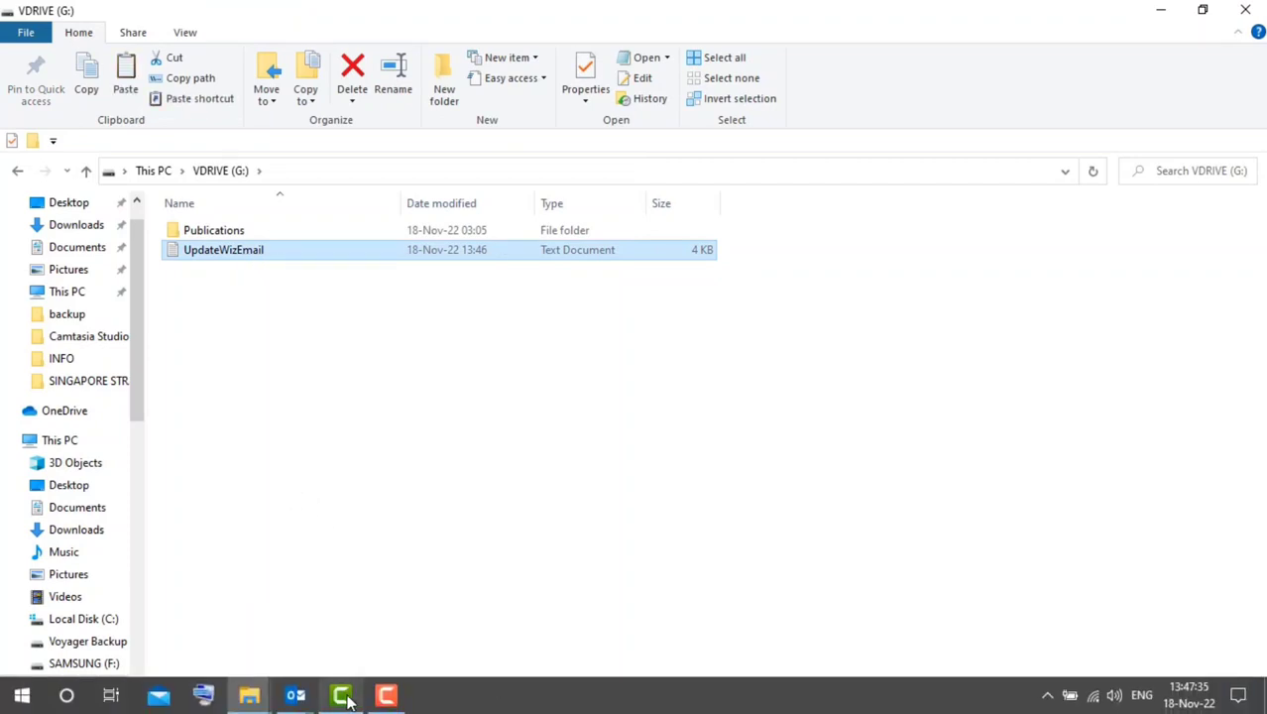
Paste UpdateWizEmail.txt into the draft, add subject UKHOBLUR, and send it to the gateway
{"action": "mouse_move", "coordinate": [296, 694]}
{"action": "left_click", "coordinate": [378, 630]}
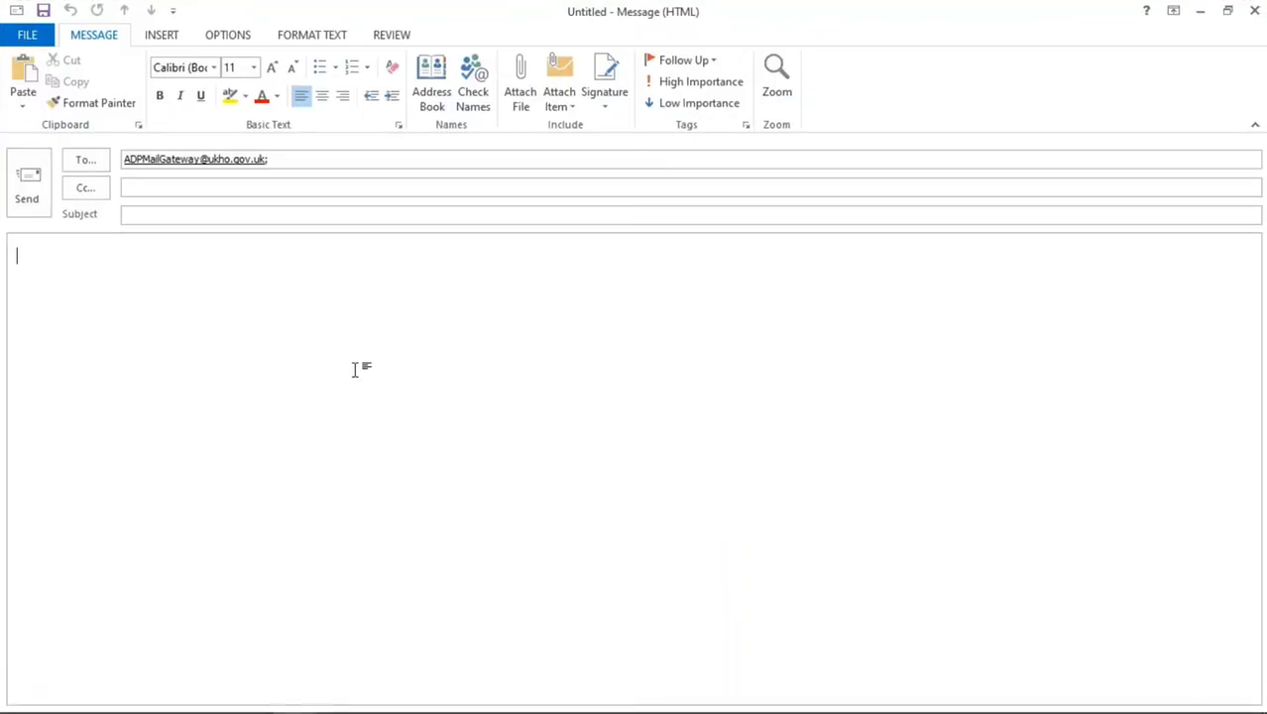
{"action": "key", "text": "ctrl+v"}
{"action": "left_click", "coordinate": [256, 218]}
{"action": "type", "text": "UKH"}
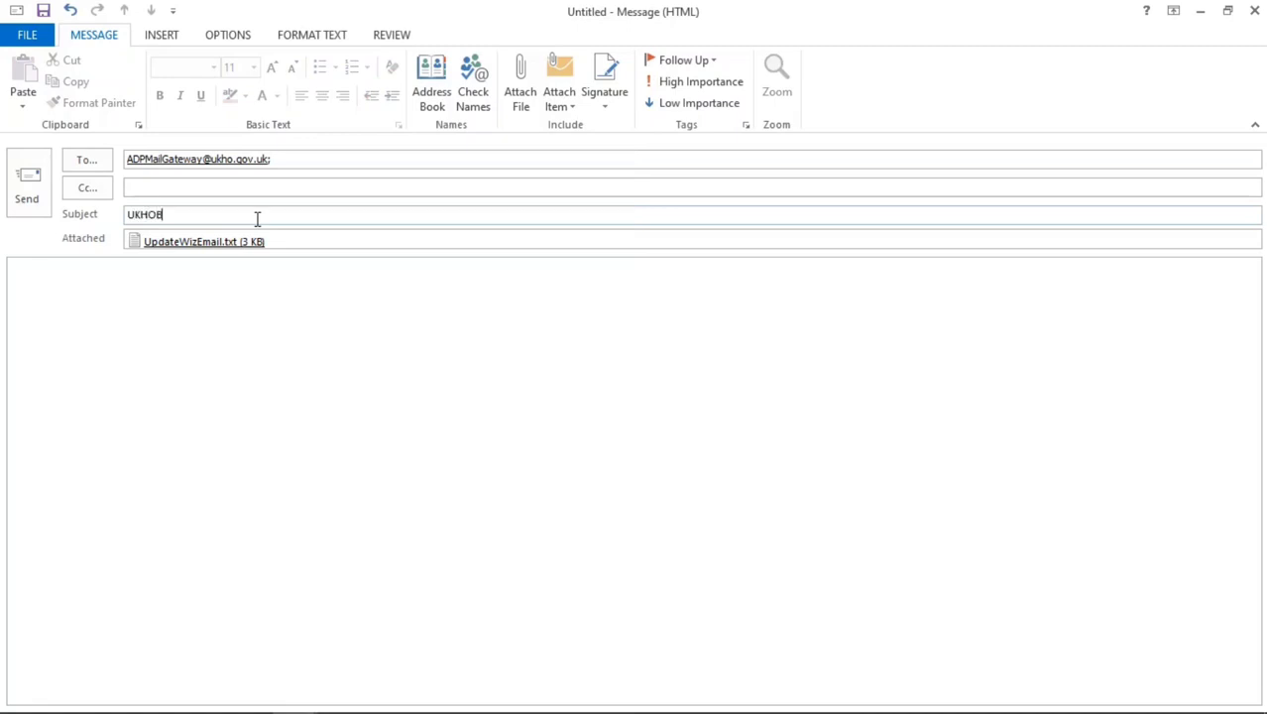
{"action": "type", "text": "OBLUR"}
{"action": "left_click", "coordinate": [226, 315]}
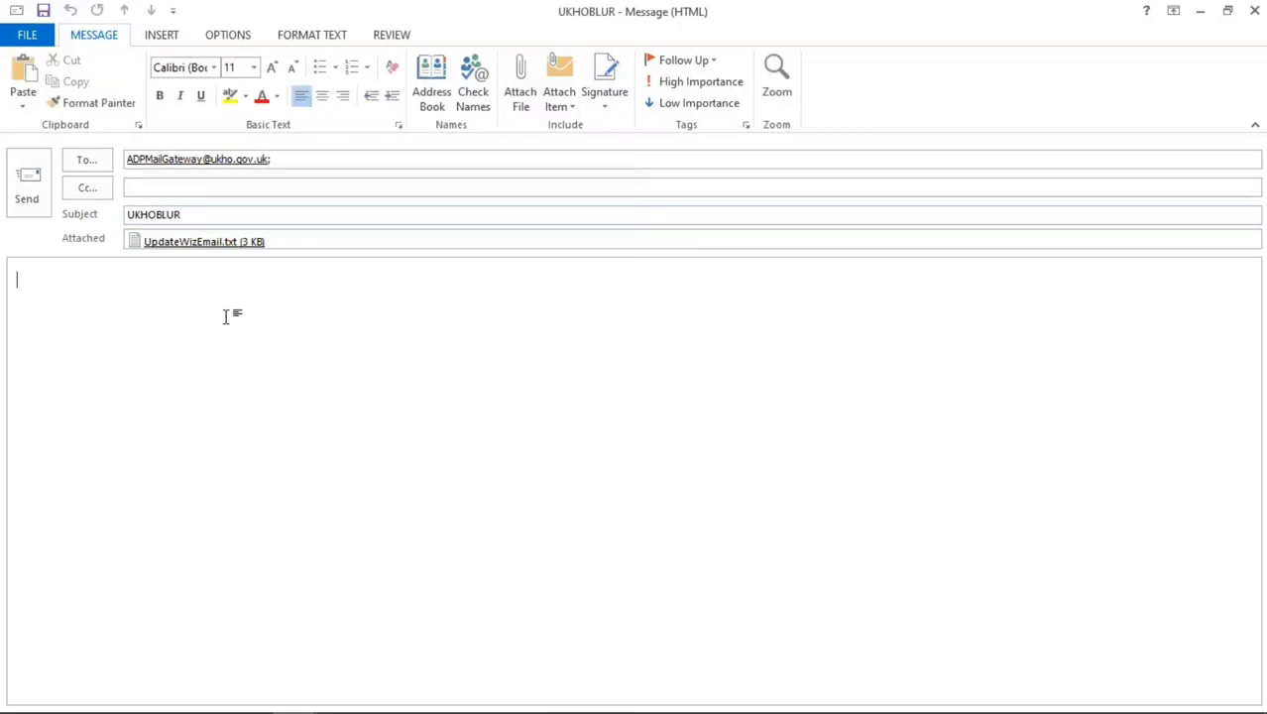
{"action": "left_click", "coordinate": [26, 180]}
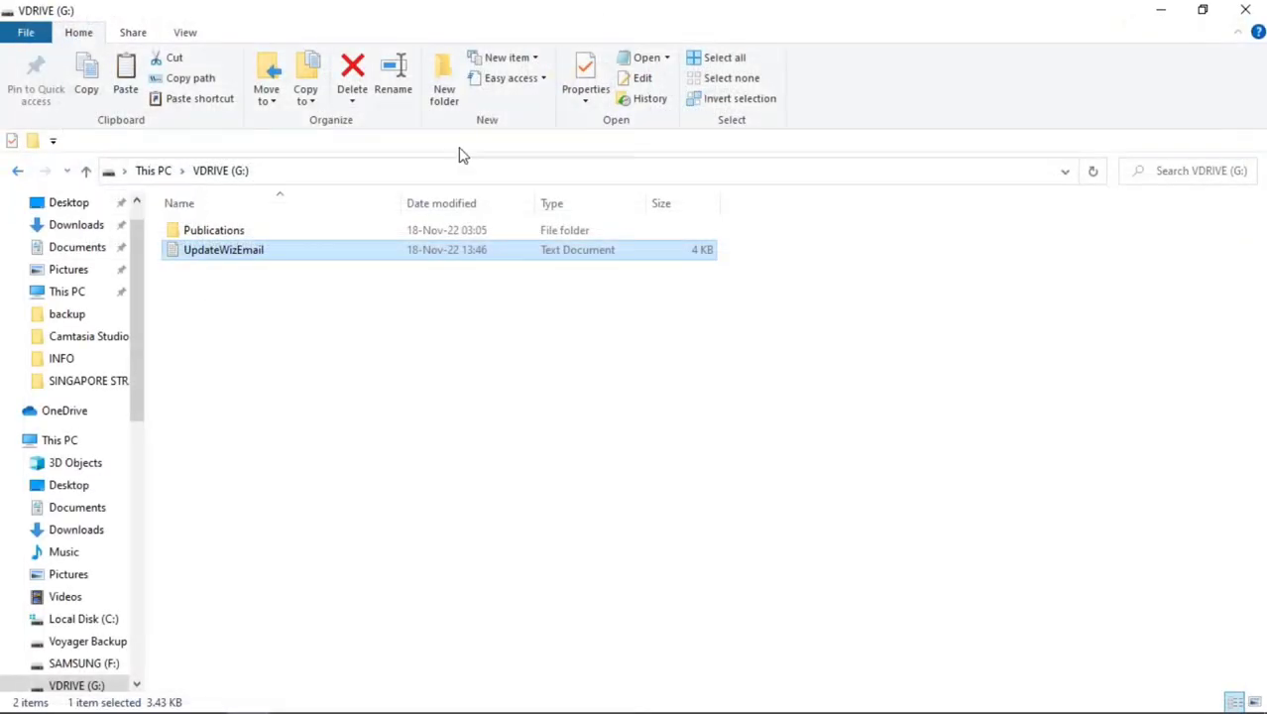
Close the drive window, return to Outlook, and open the new ADPMailGateway reply
{"action": "left_click", "coordinate": [1247, 10]}
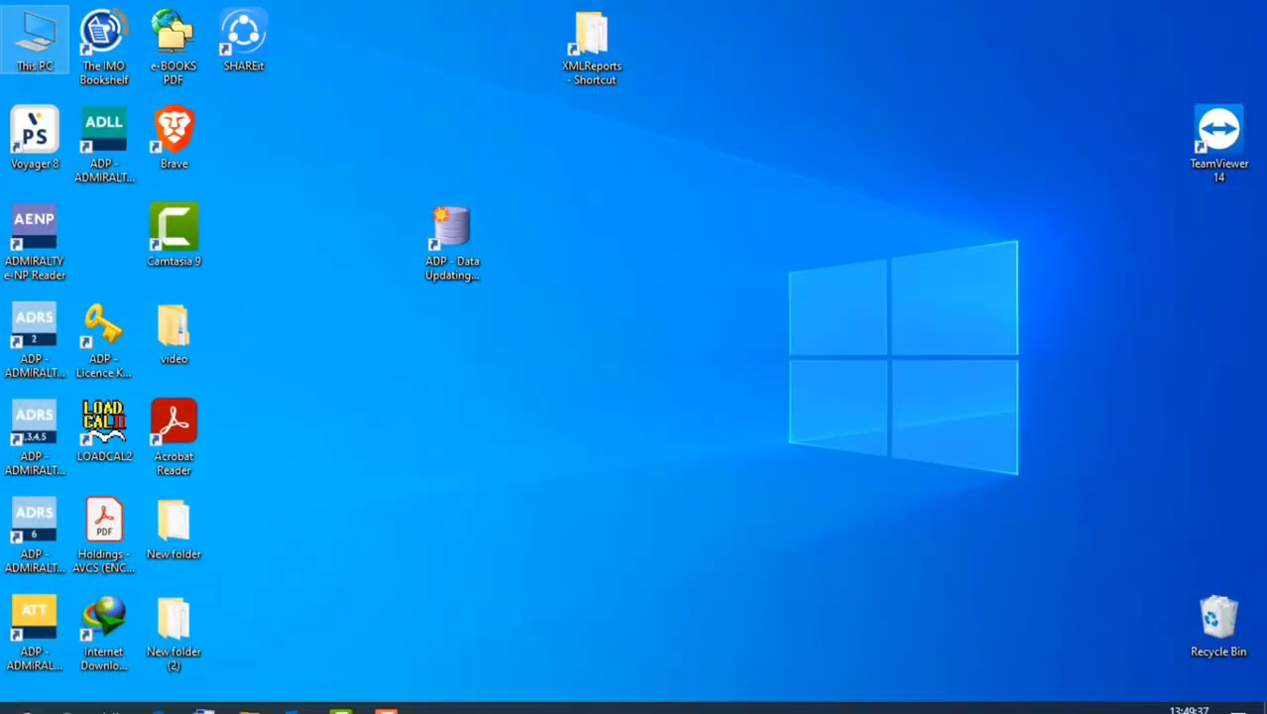
{"action": "left_click", "coordinate": [296, 696]}
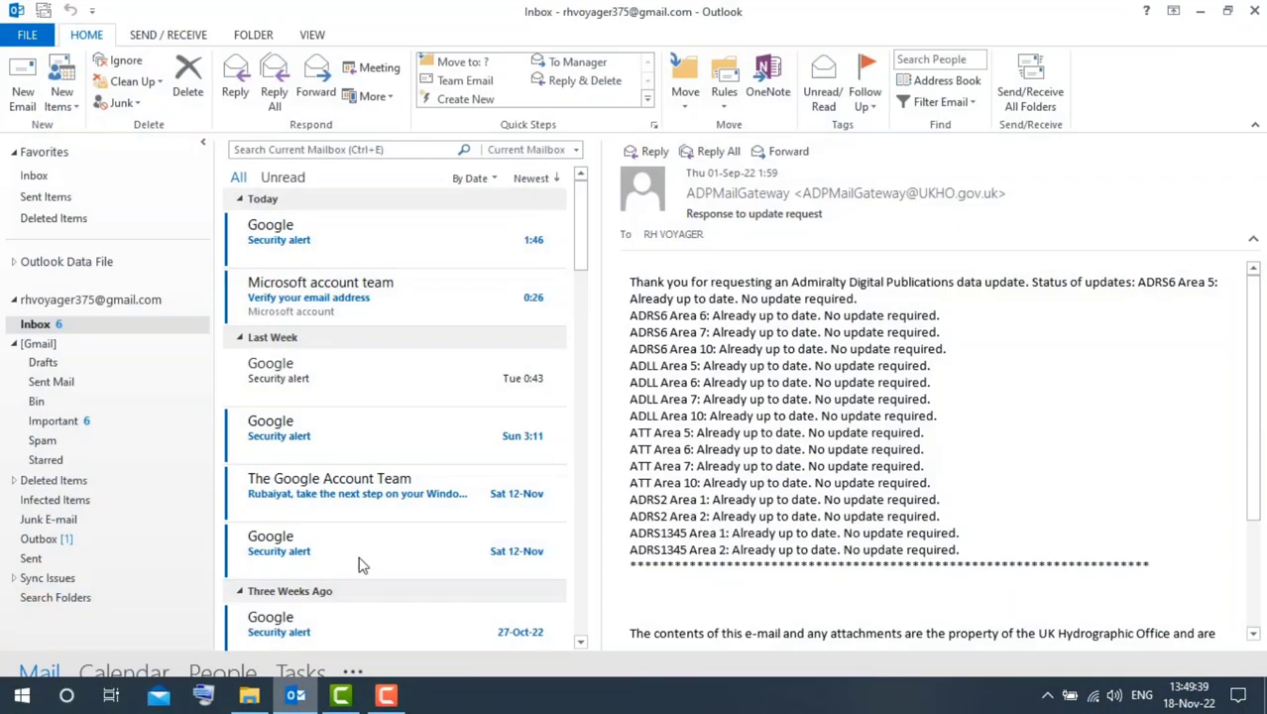
{"action": "left_click", "coordinate": [168, 35]}
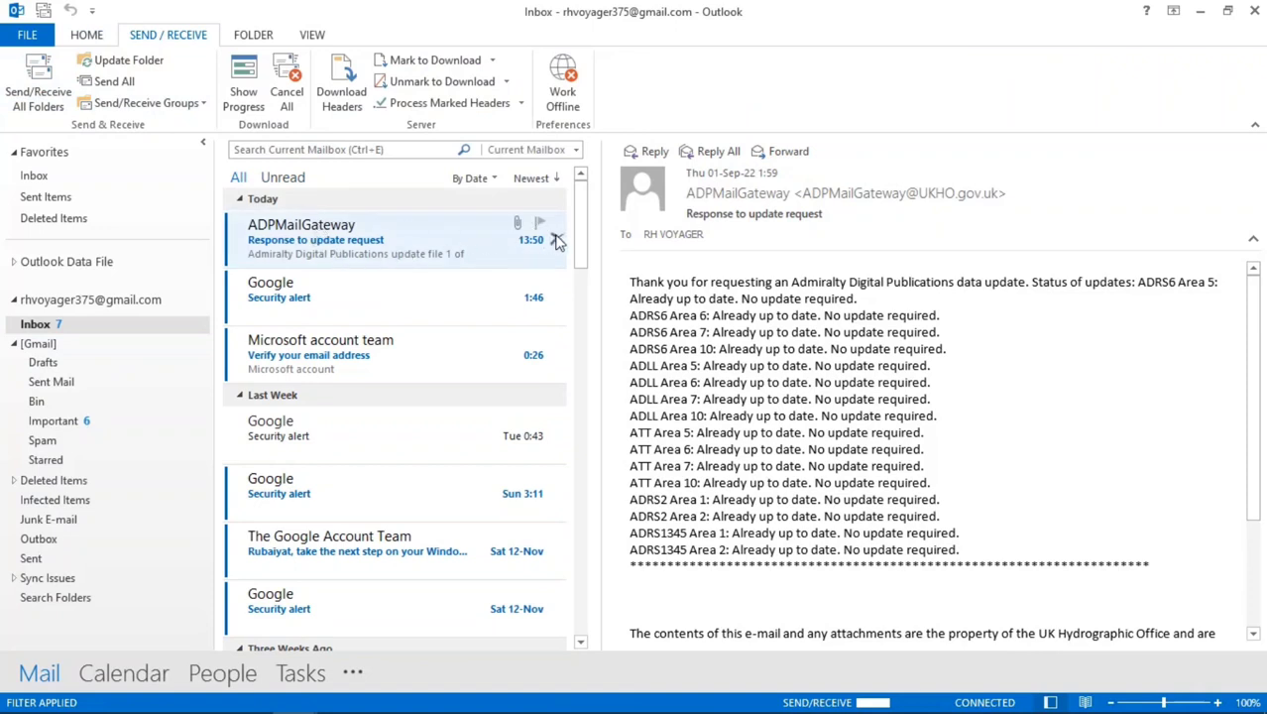
{"action": "left_click", "coordinate": [429, 238]}
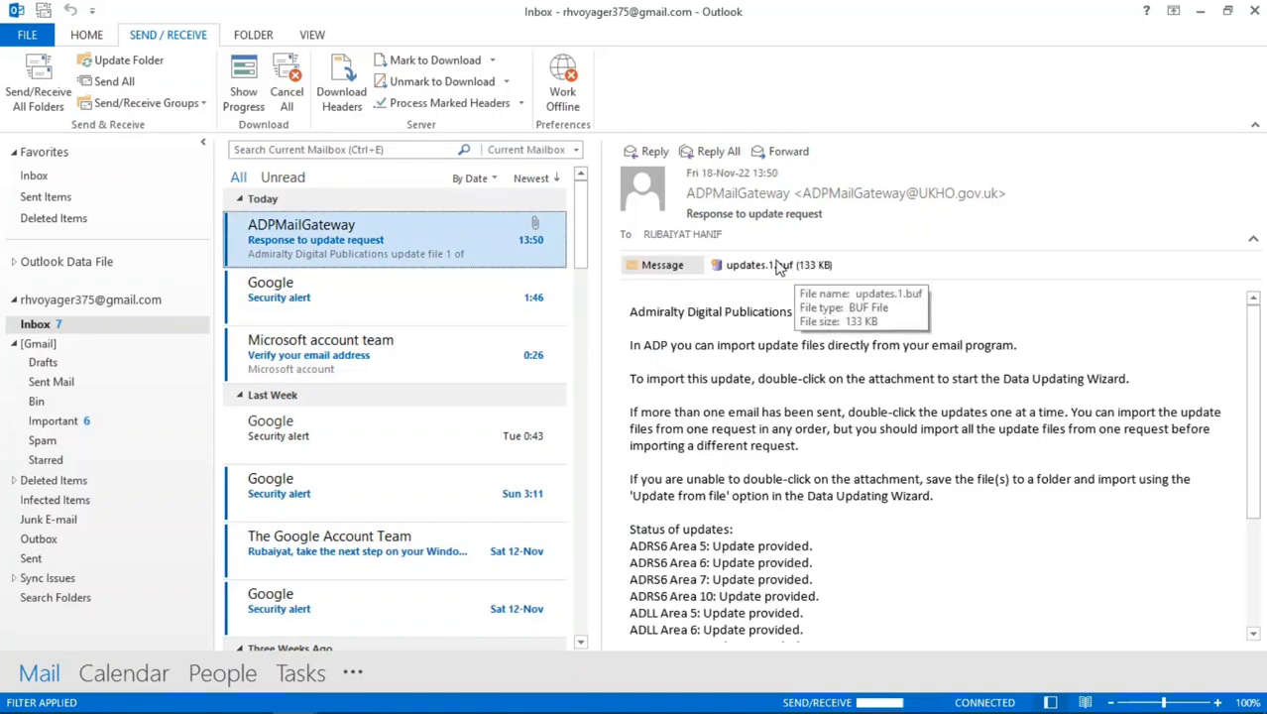
Save the updates.1.buf attachment onto VDRIVE (G:) and minimise Outlook
{"action": "left_click", "coordinate": [770, 268]}
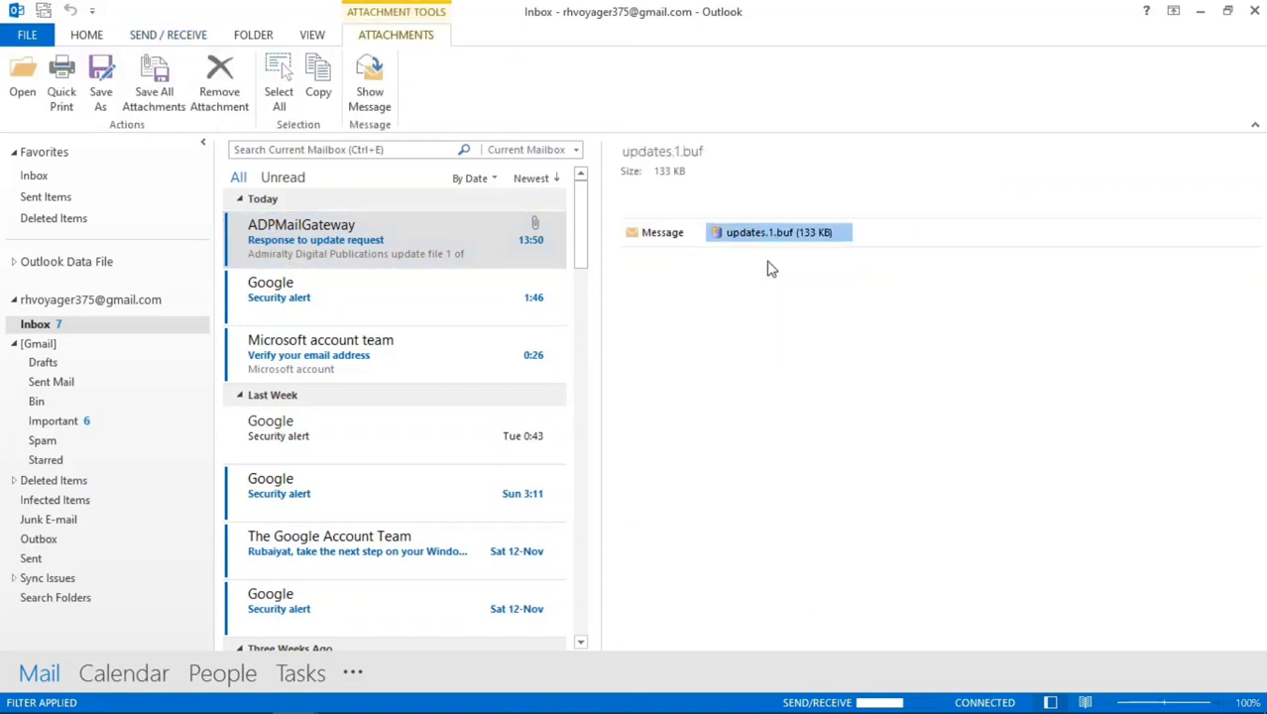
{"action": "right_click", "coordinate": [783, 235]}
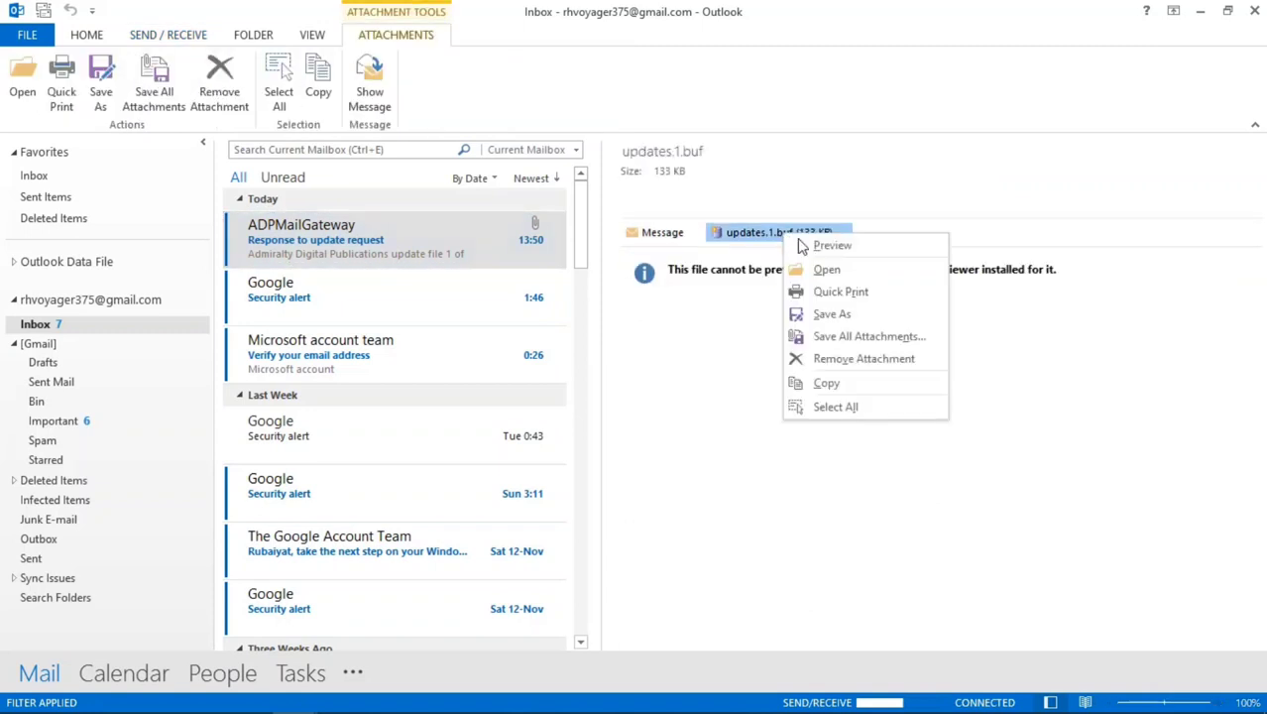
{"action": "left_click", "coordinate": [831, 315]}
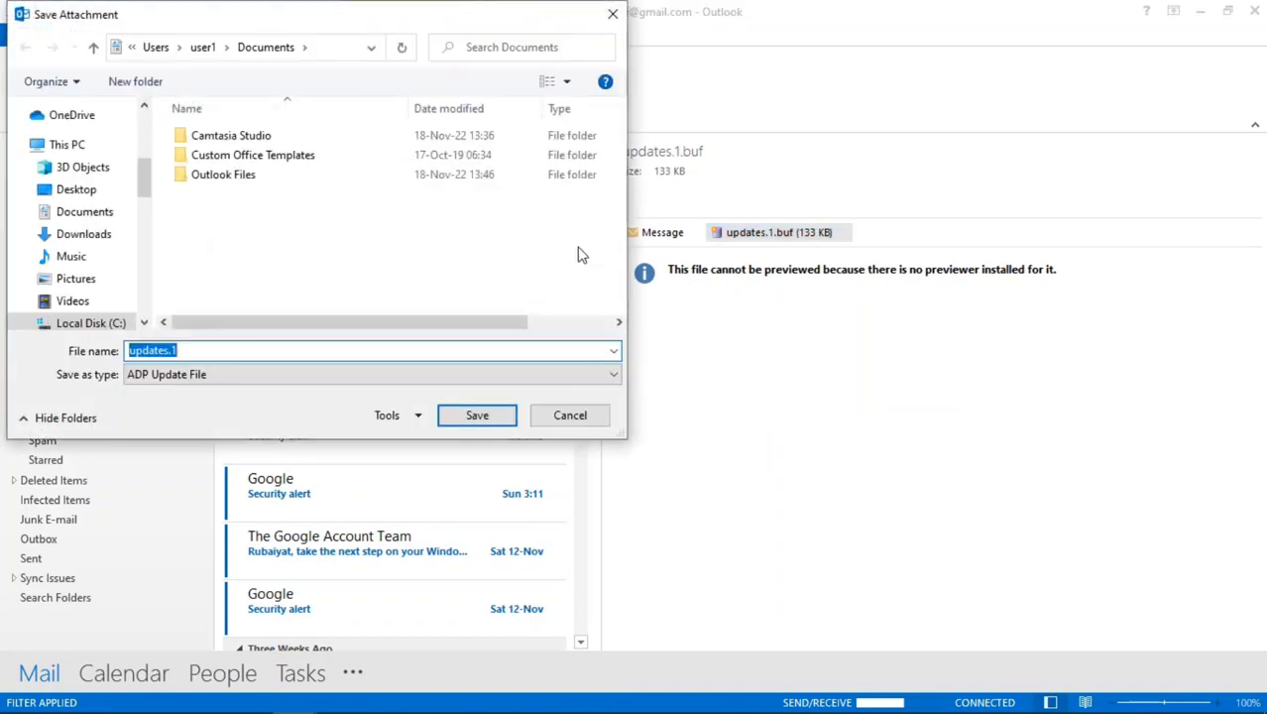
{"action": "left_click_drag", "start_coordinate": [144, 188], "coordinate": [146, 226]}
{"action": "left_click", "coordinate": [29, 178]}
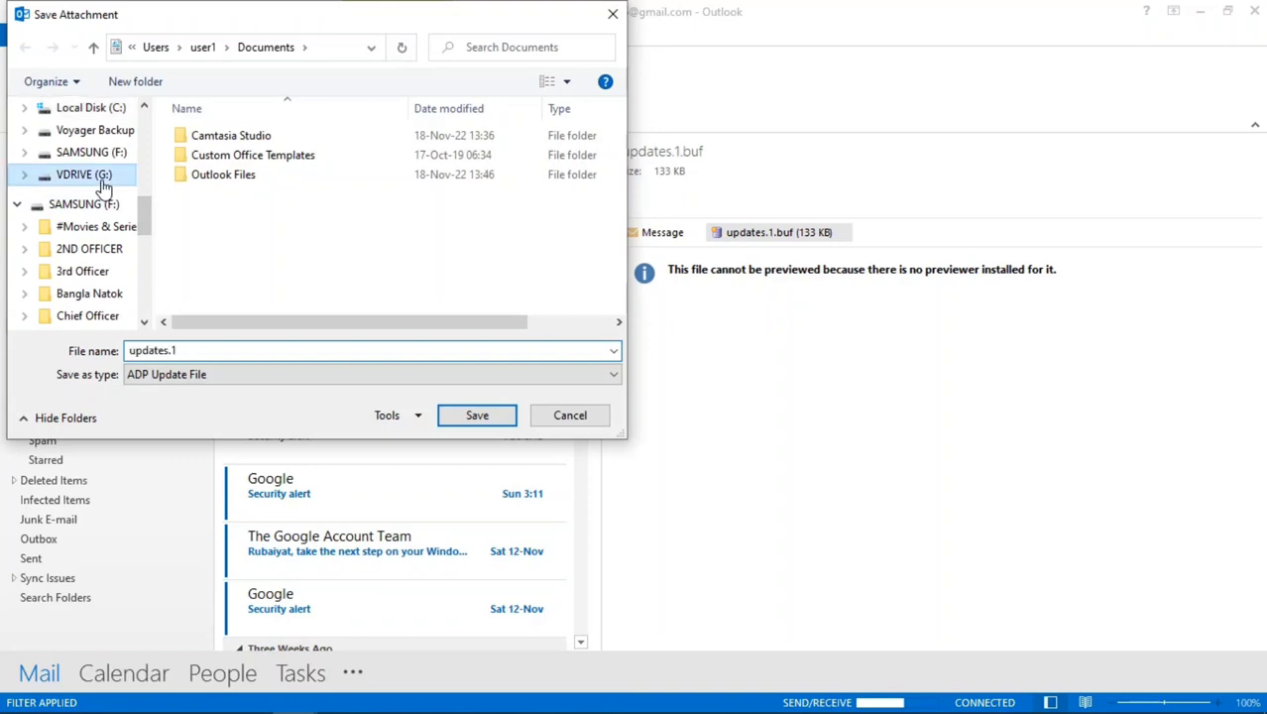
{"action": "left_click", "coordinate": [477, 415]}
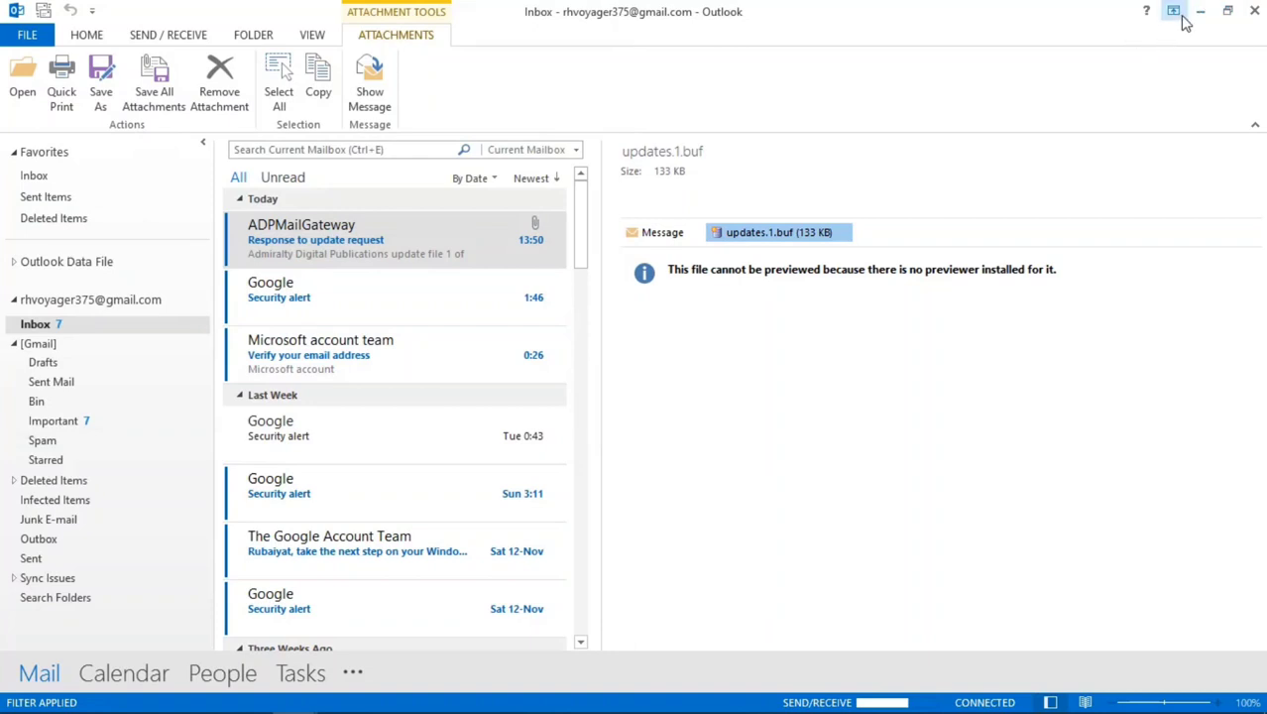
{"action": "left_click", "coordinate": [1199, 14]}
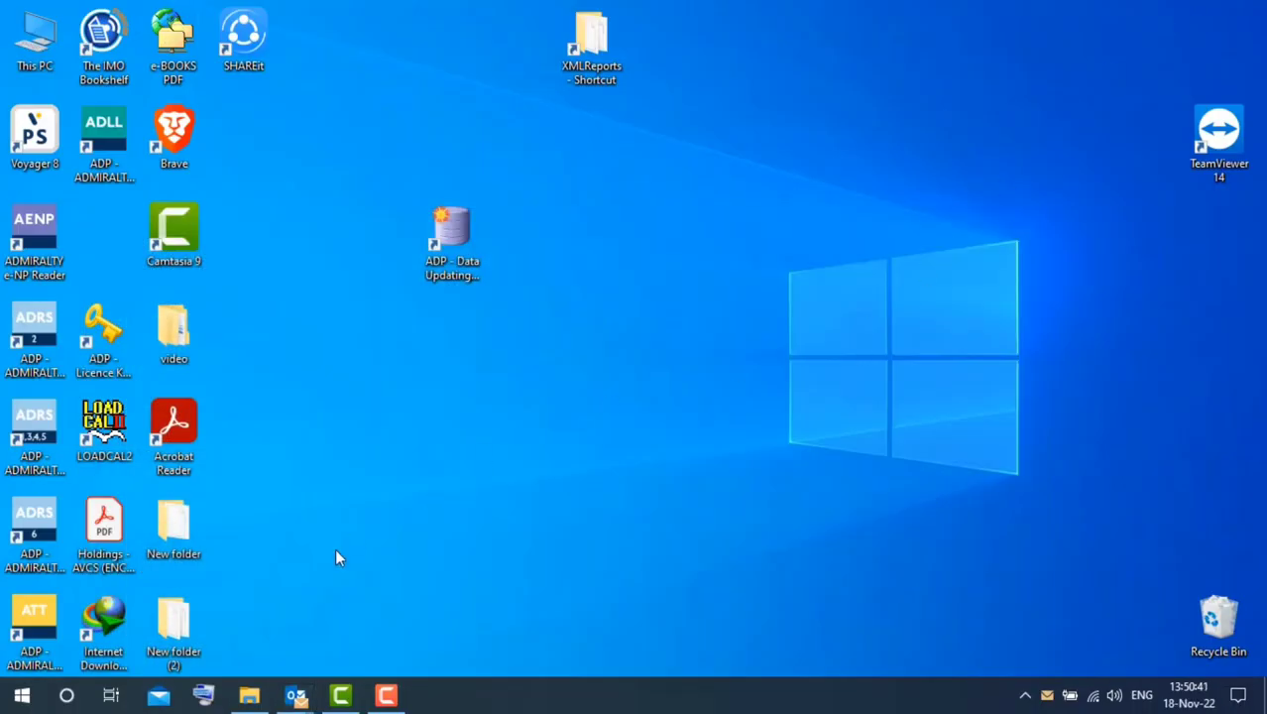
Relaunch the Data Updating Wizard, choosing Apply updates and Update from file
{"action": "double_click", "coordinate": [456, 253]}
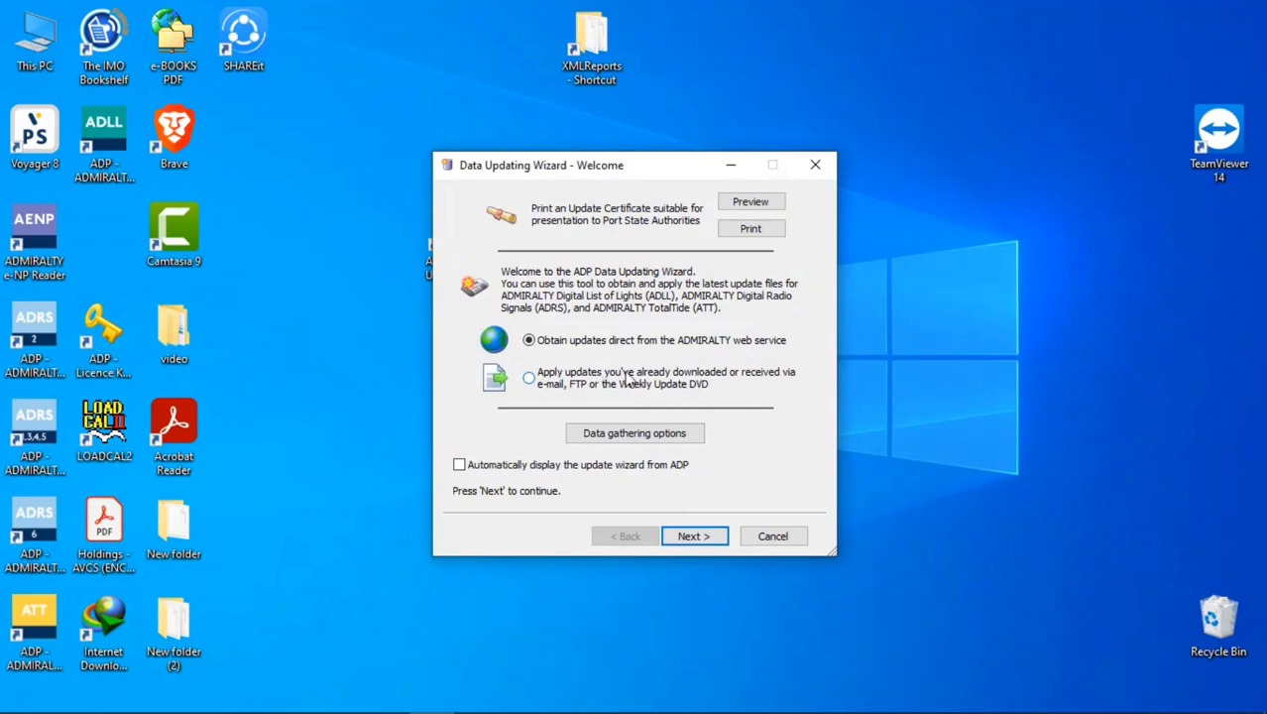
{"action": "left_click", "coordinate": [557, 382]}
{"action": "left_click", "coordinate": [693, 535]}
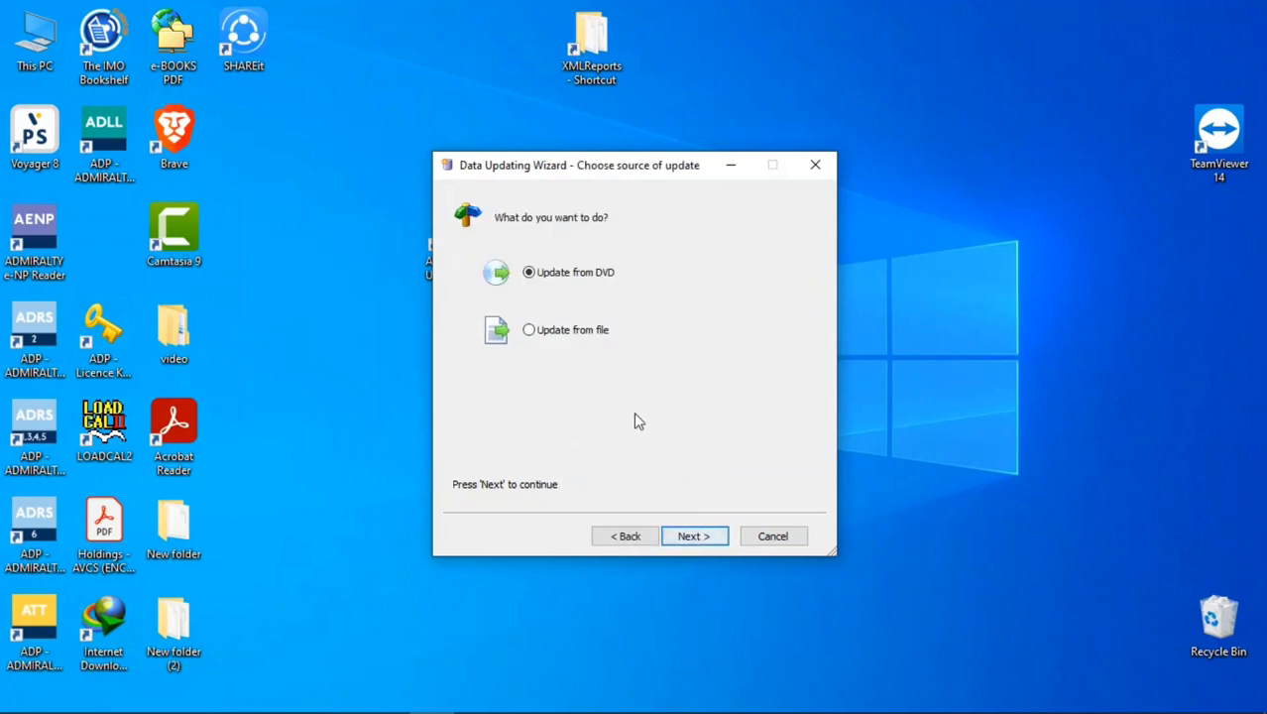
{"action": "left_click", "coordinate": [589, 339]}
{"action": "left_click", "coordinate": [704, 541]}
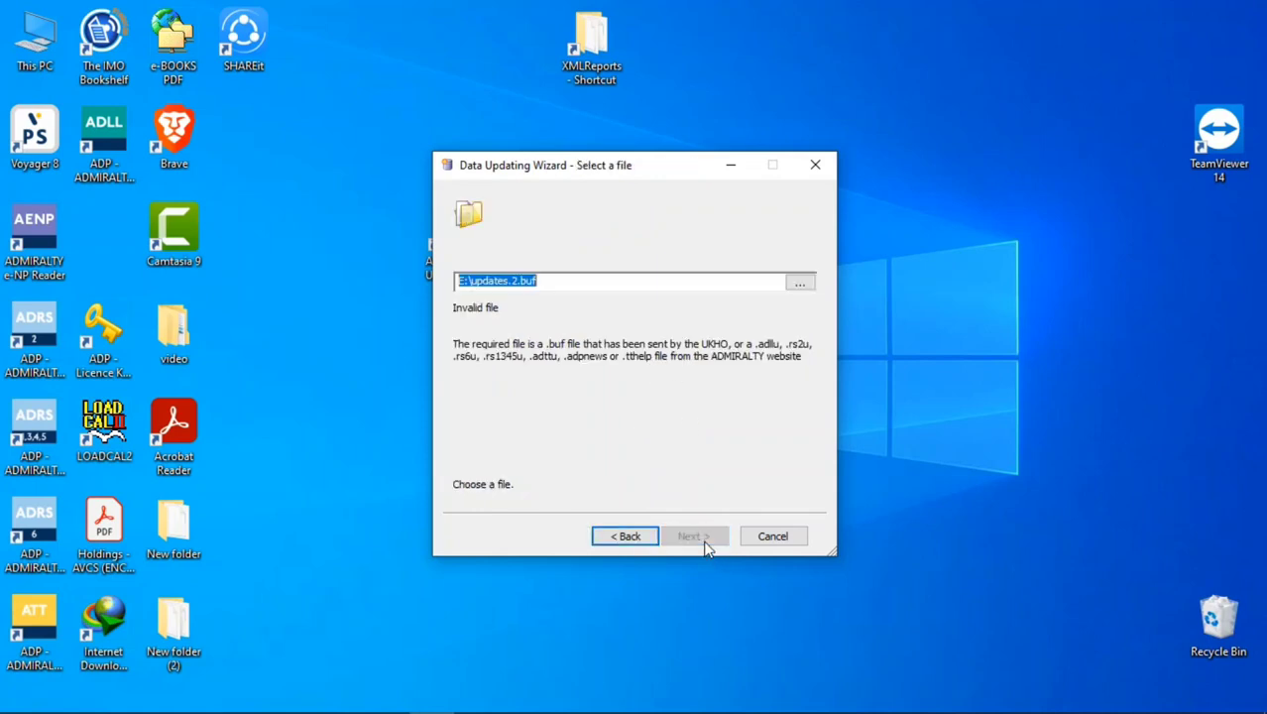
Select G:\updates.1.buf on VDRIVE as the update file
{"action": "left_click", "coordinate": [799, 283]}
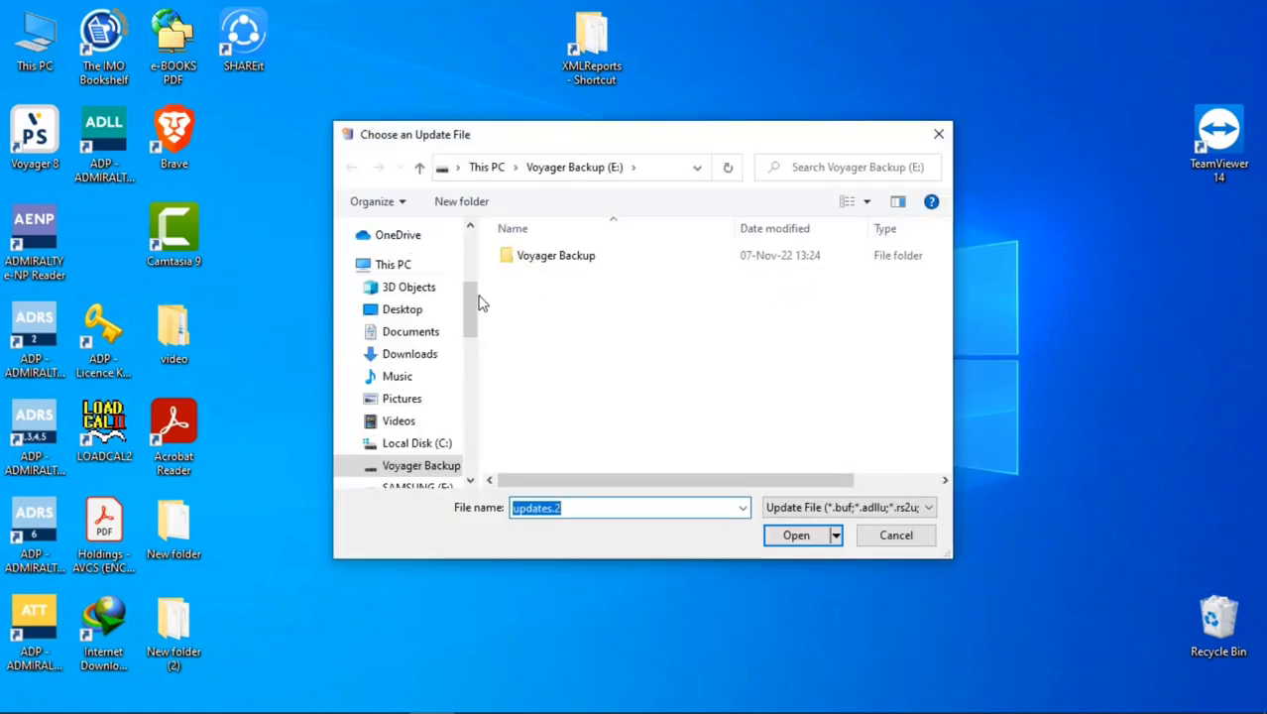
{"action": "left_click_drag", "start_coordinate": [470, 305], "coordinate": [471, 357]}
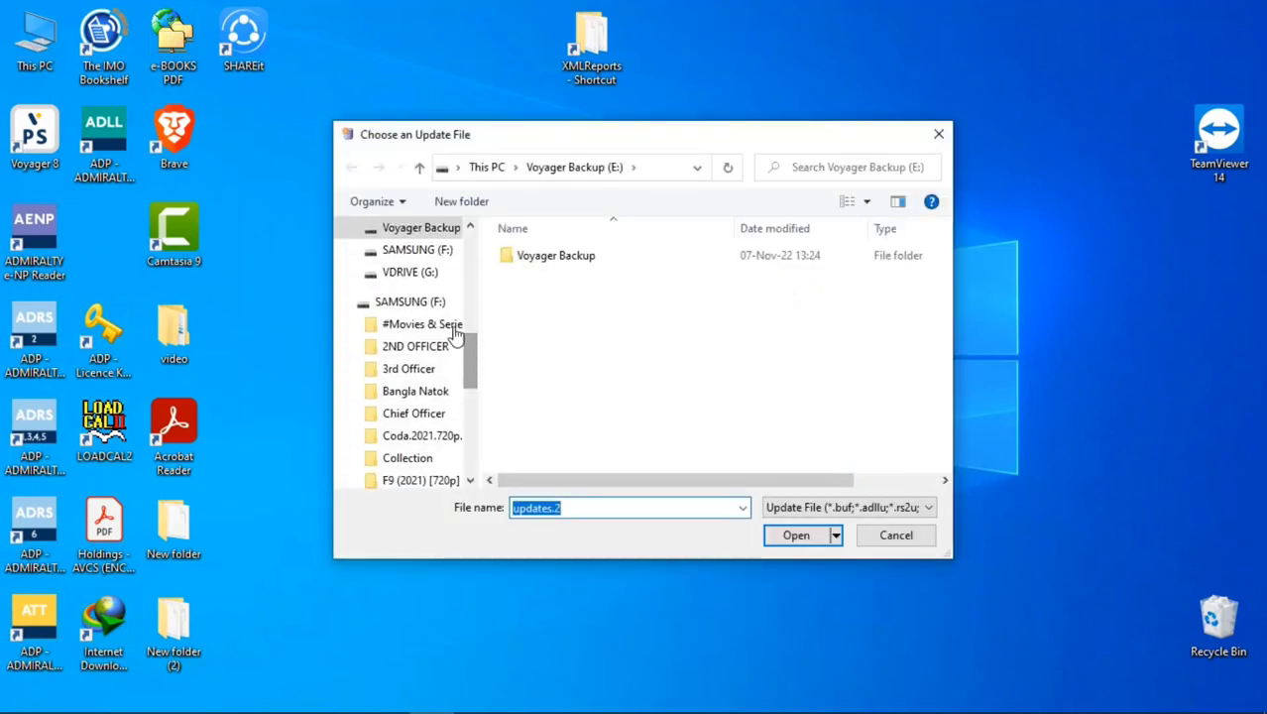
{"action": "left_click", "coordinate": [411, 272]}
{"action": "left_click", "coordinate": [530, 278]}
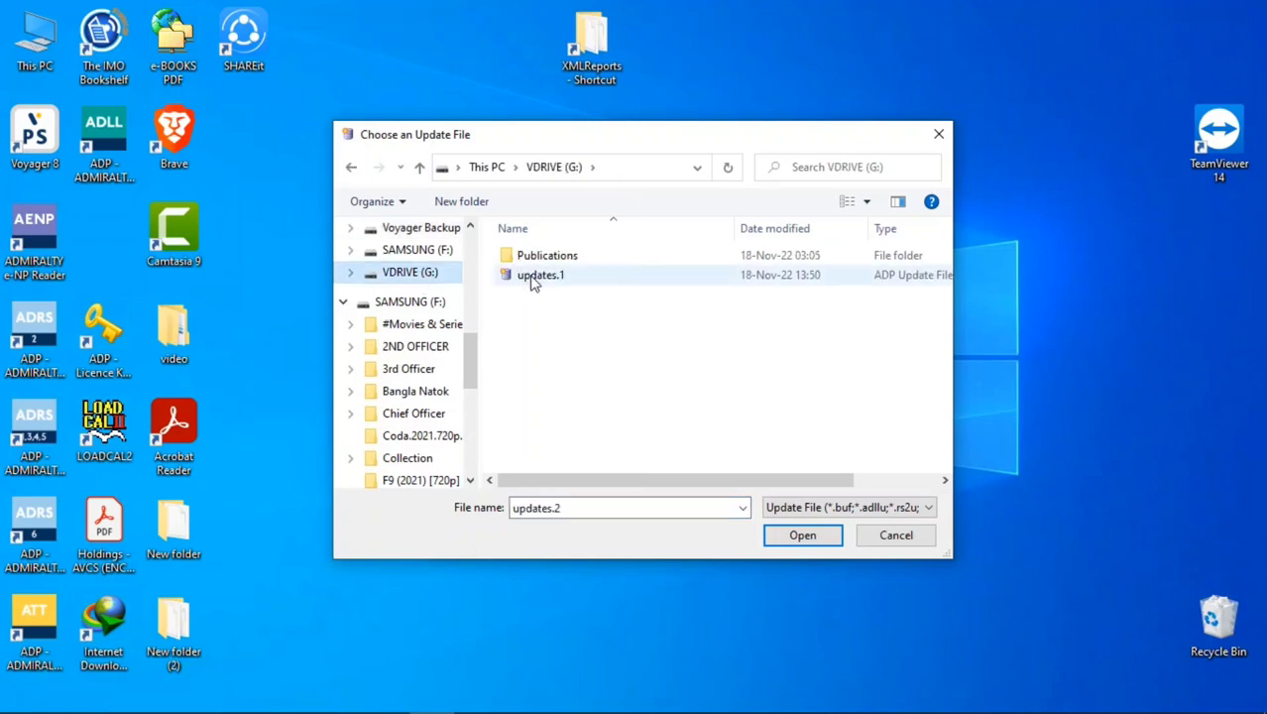
{"action": "left_click", "coordinate": [812, 538]}
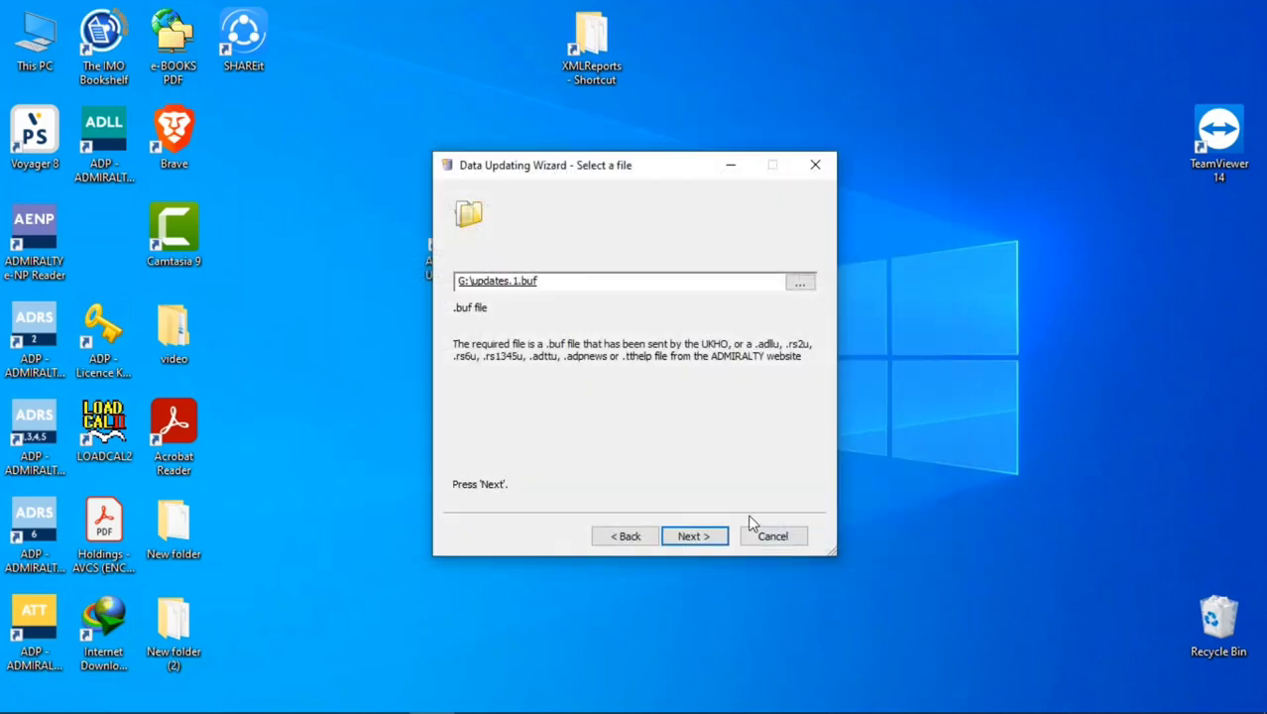
Apply the updates so TotalTide areas 5, 6, 7 and 10 reach Week 47/22 at 100%
{"action": "left_click", "coordinate": [694, 535]}
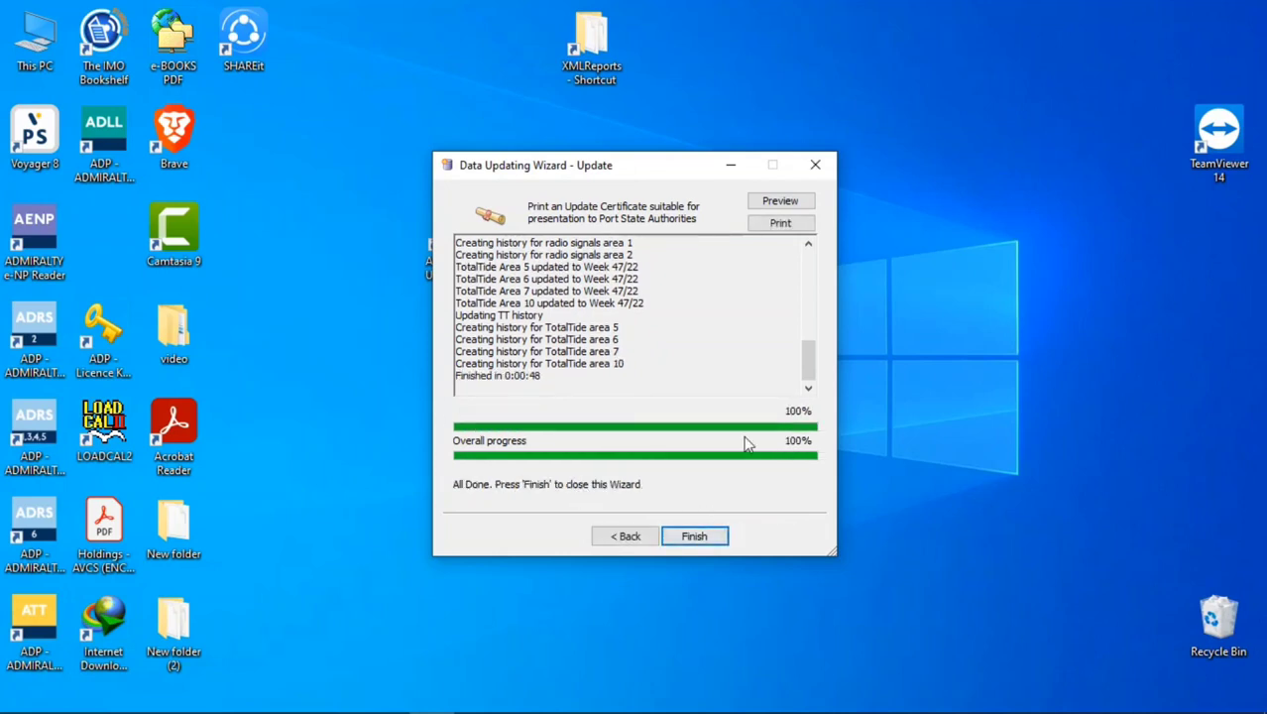
{"action": "left_click", "coordinate": [779, 201]}
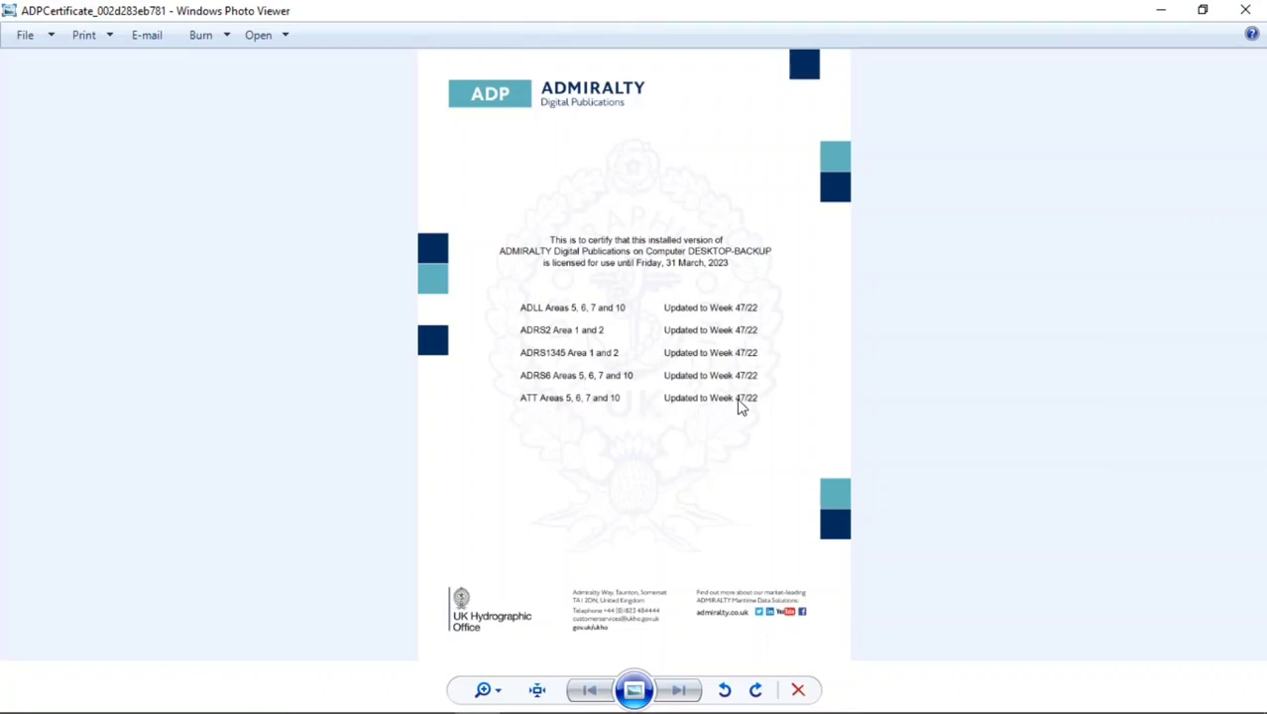
{"action": "left_click", "coordinate": [1246, 16]}
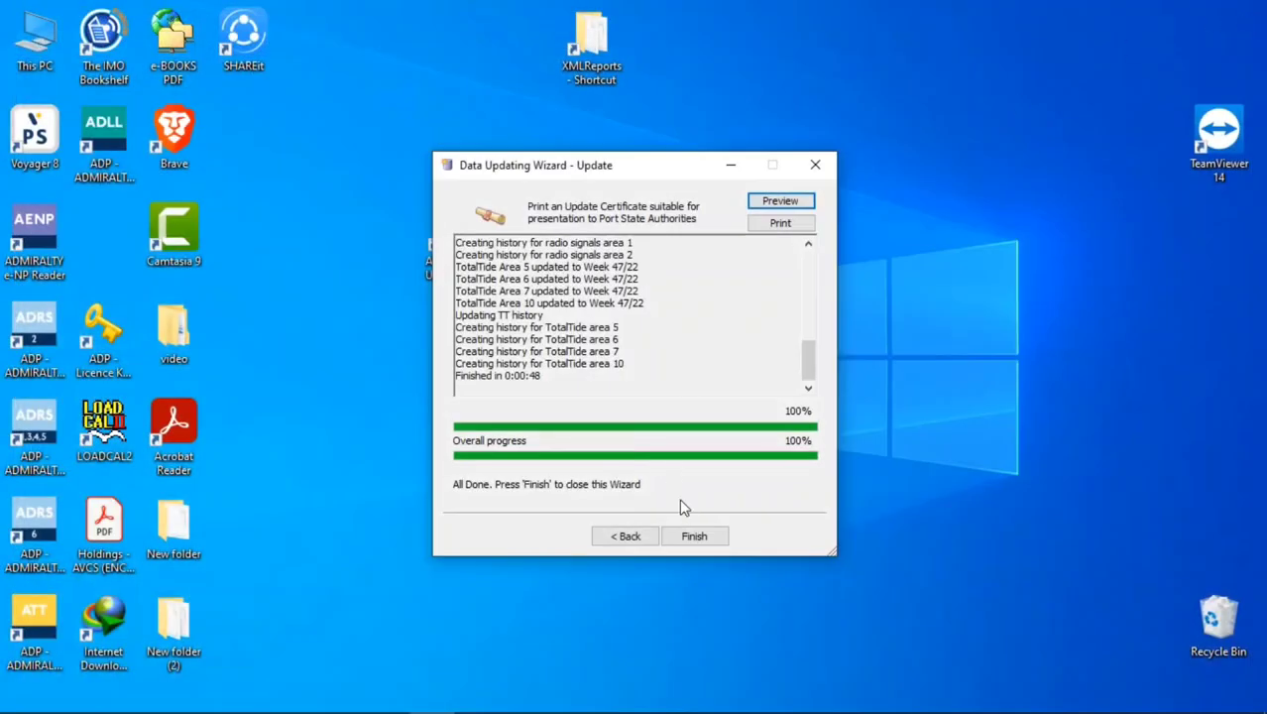
Finish the completed update run and exit the Data Updating Wizard
{"action": "left_click", "coordinate": [693, 536]}
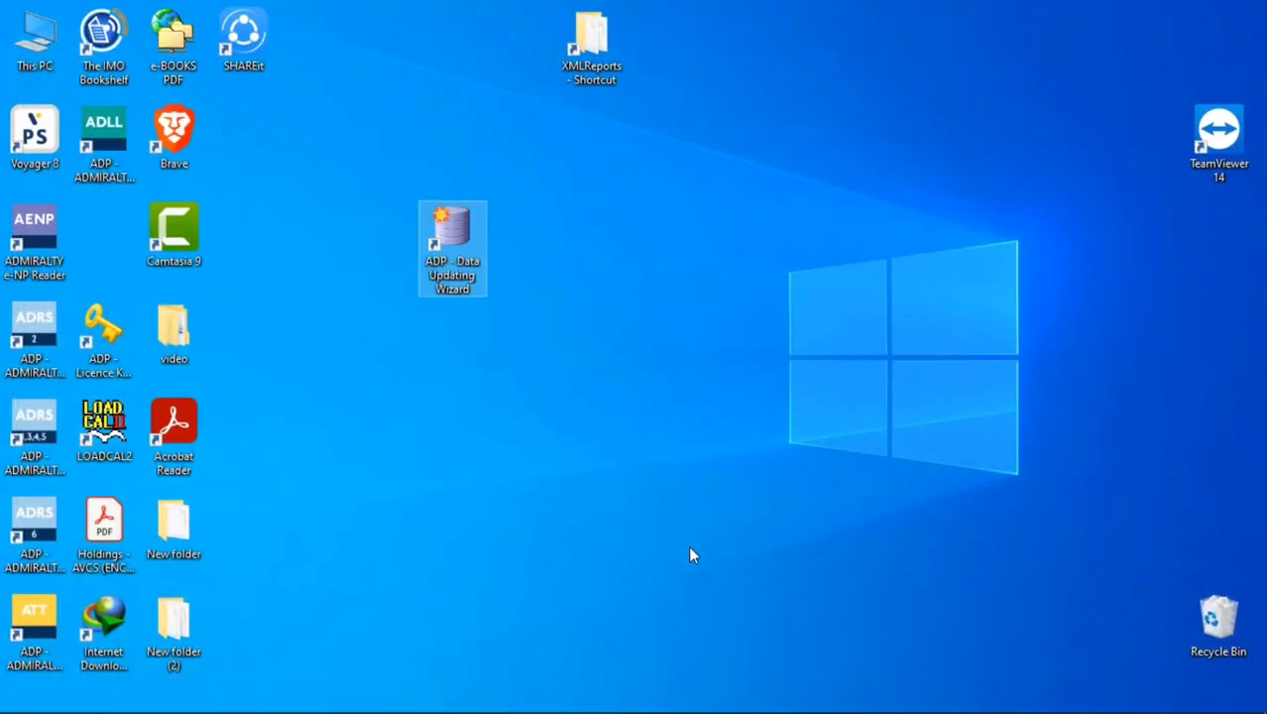